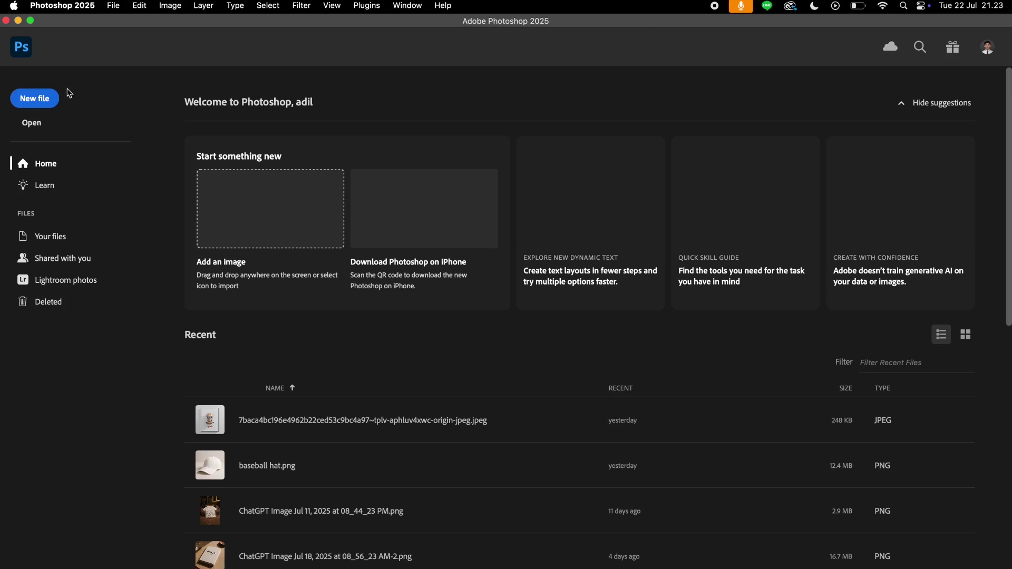
Create a new blank document of 3000 × 3000 px.
click(43, 100)
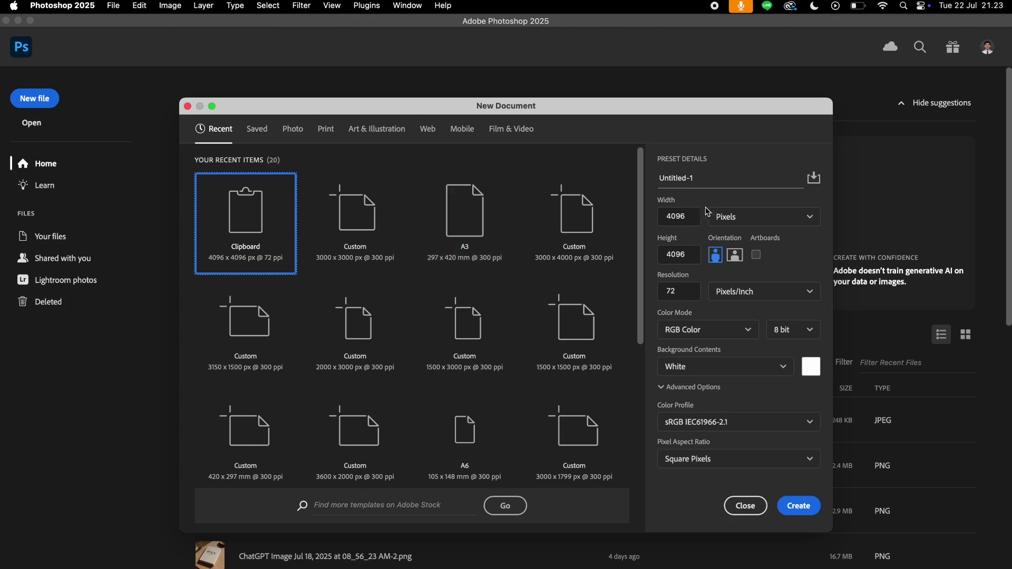
double_click(686, 224)
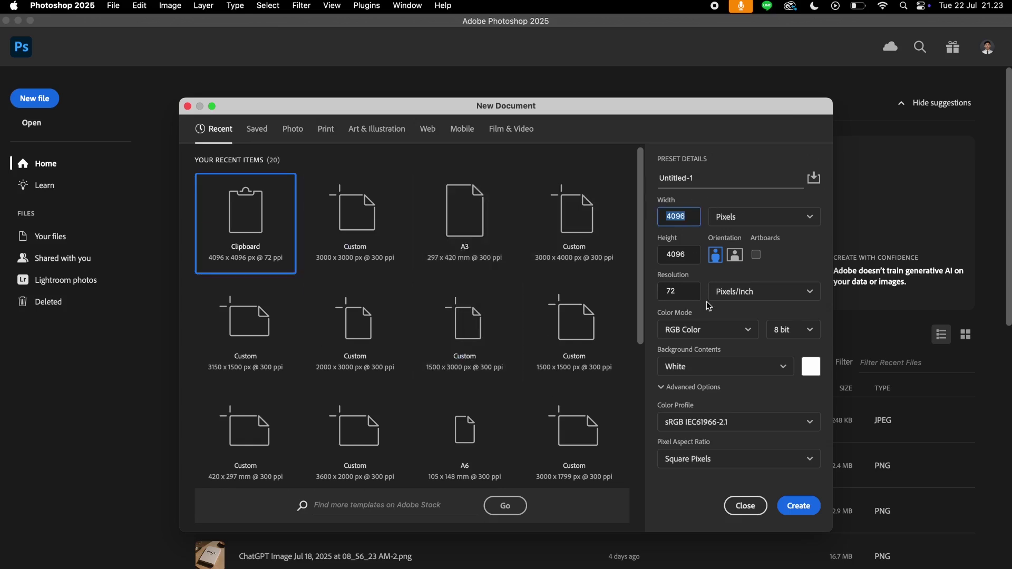
text(3)
key(Tab)
text(3000)
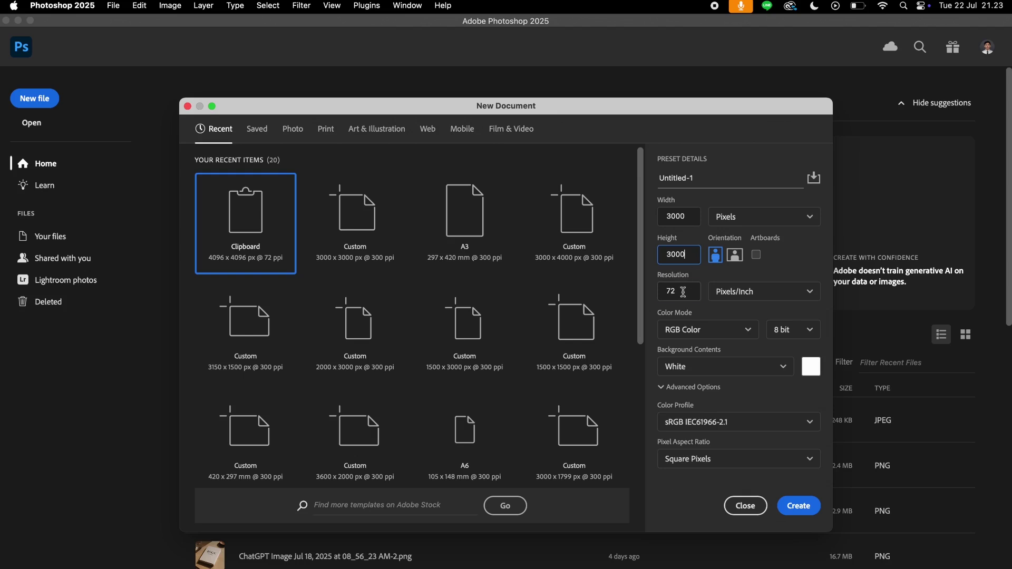
key(Tab)
click(798, 507)
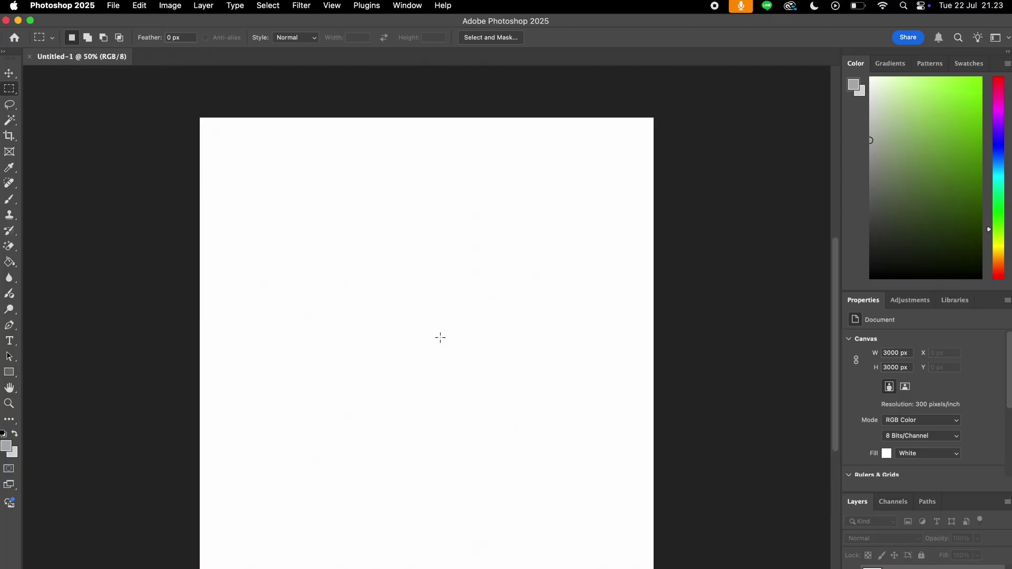
Drag the ChatGPT book photo from the book cover mockup folder onto the canvas.
key(z)
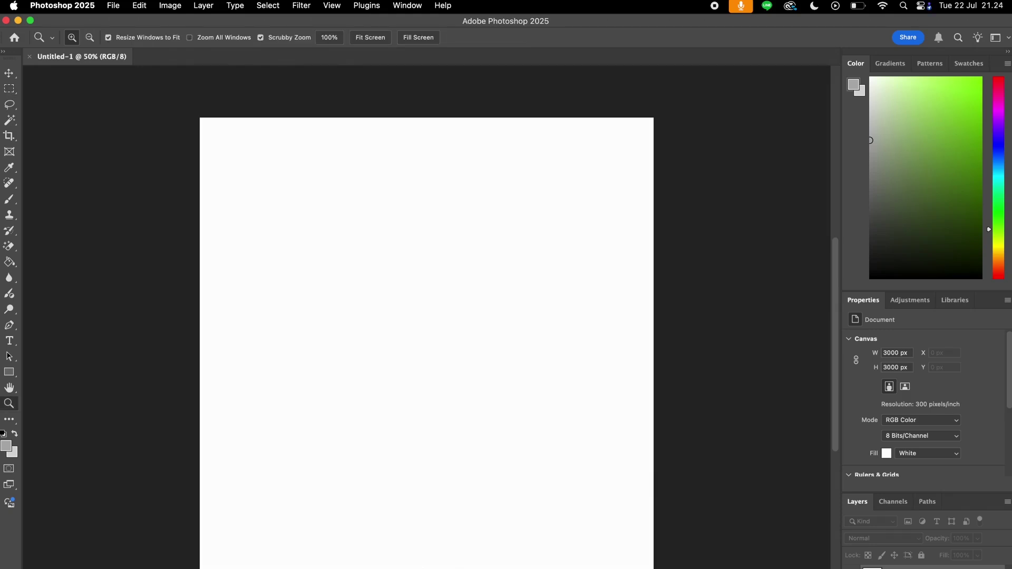
key(super+Tab)
drag(602, 128, 684, 125)
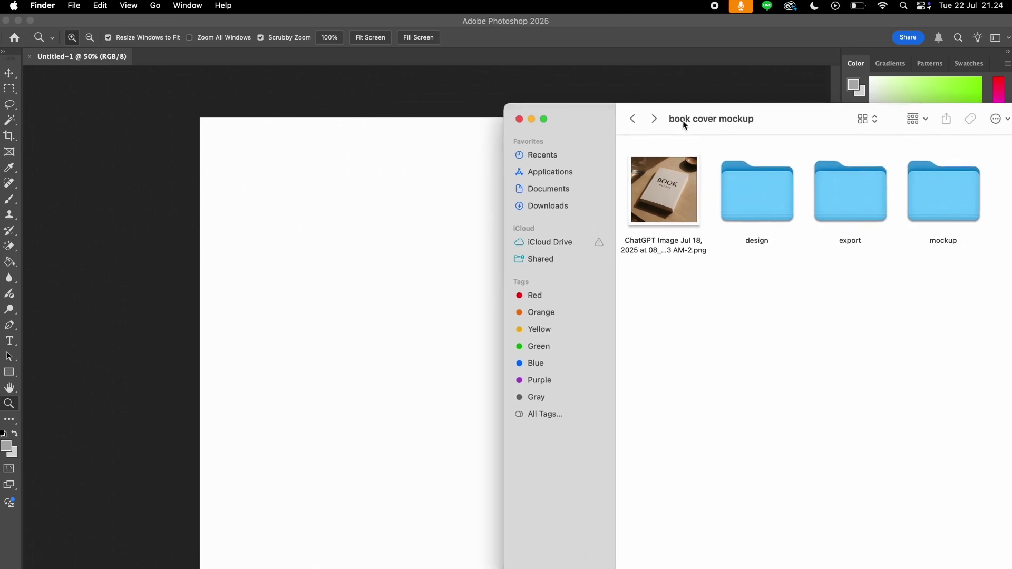
drag(666, 183, 406, 217)
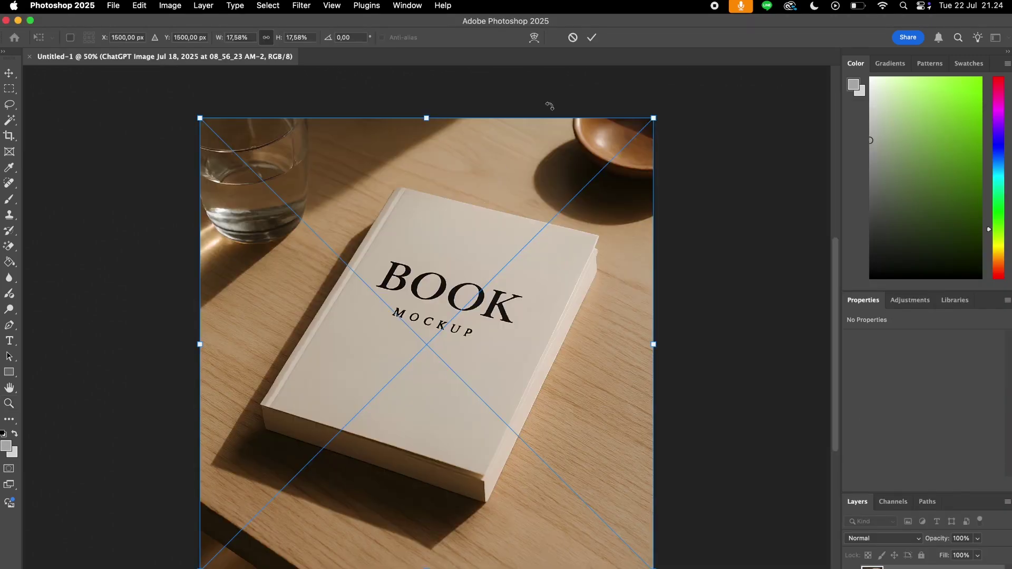
Commit the placed book photo as a smart object and zoom in on it.
key(Return)
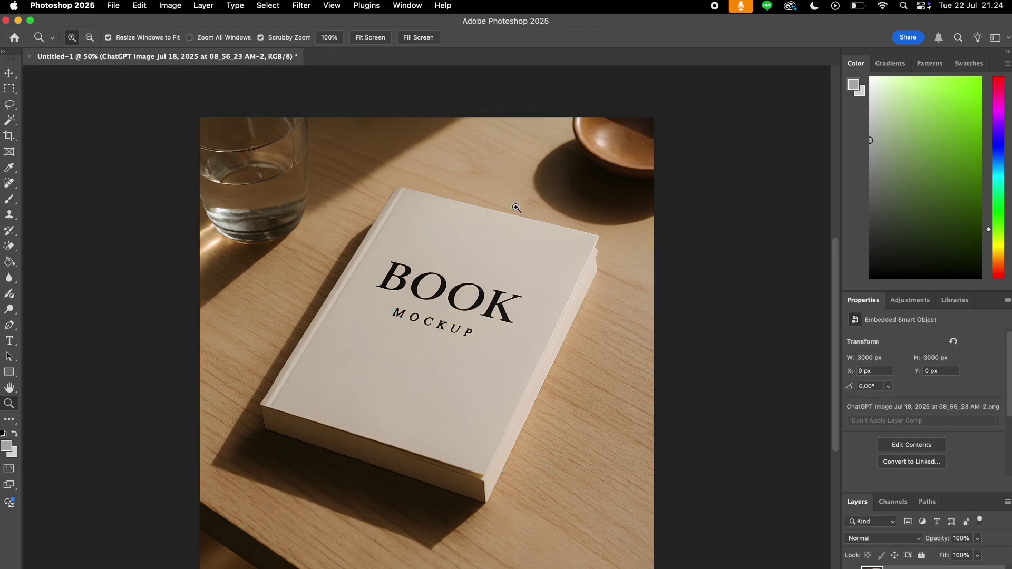
scroll(500, 301, up, 2)
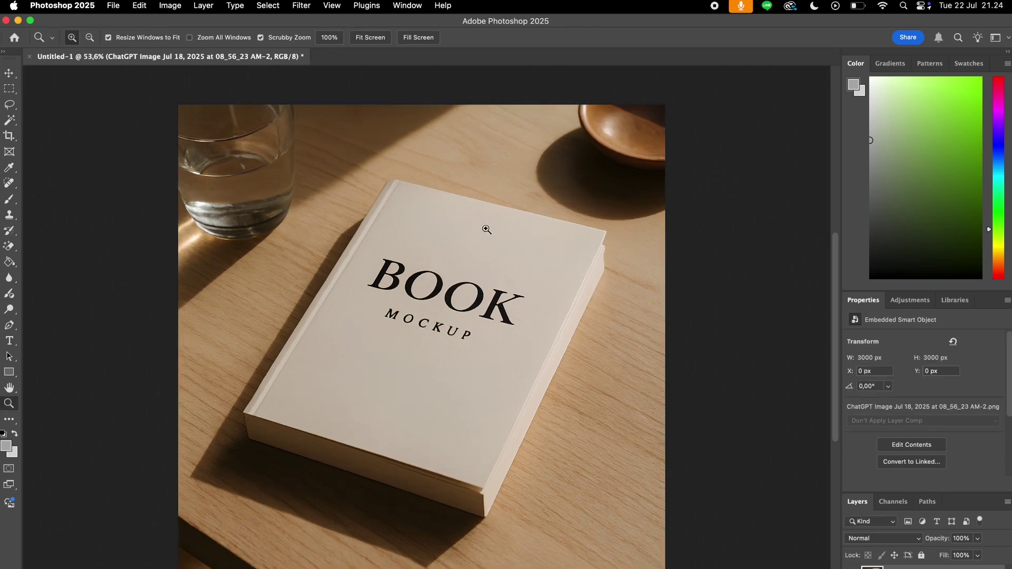
scroll(468, 285, up, 2)
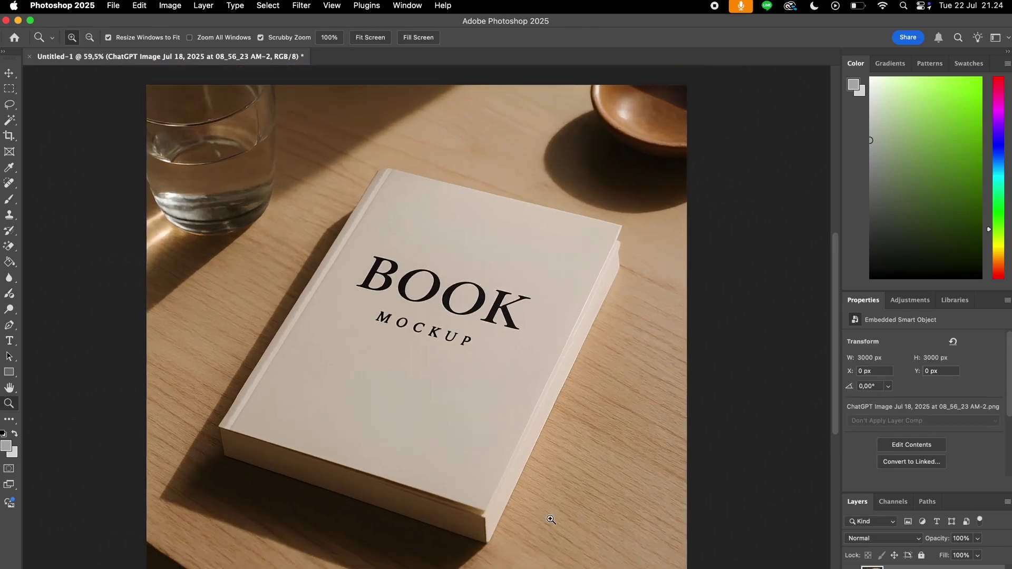
scroll(432, 296, up, 4)
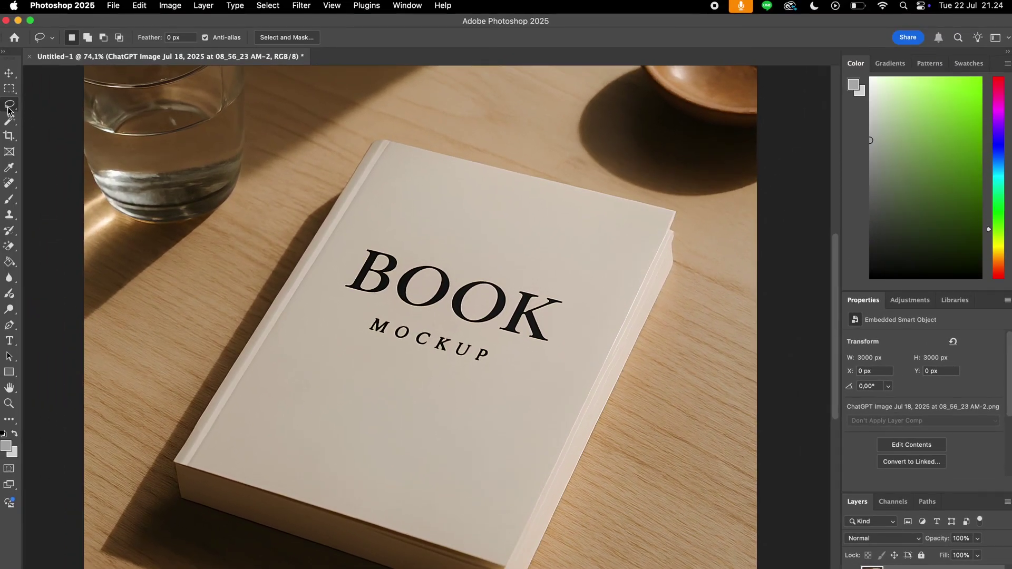
Lasso the BOOK MOCKUP lettering and erase it with an empty-prompt Generative Fill.
right_click(8, 108)
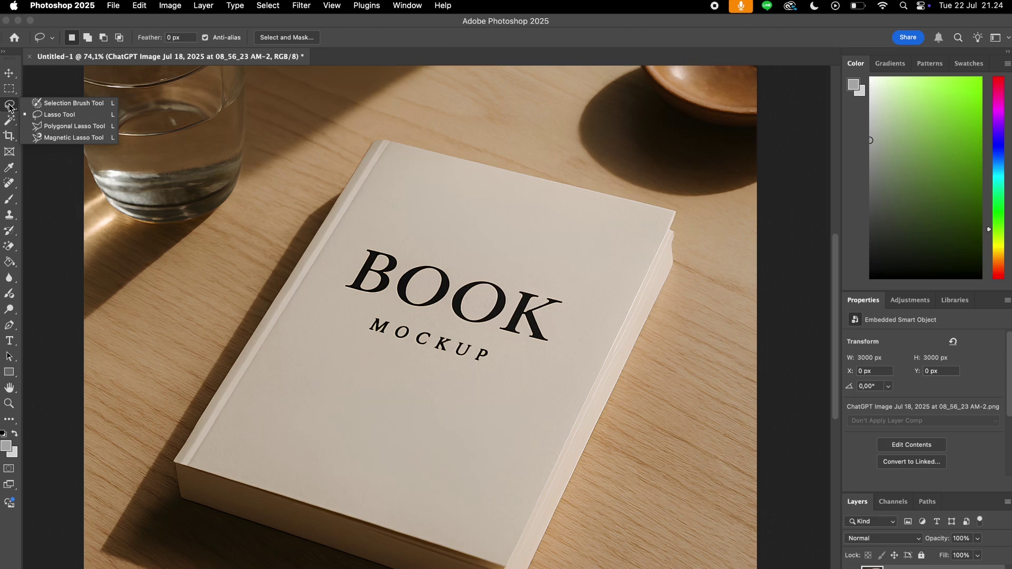
click(62, 116)
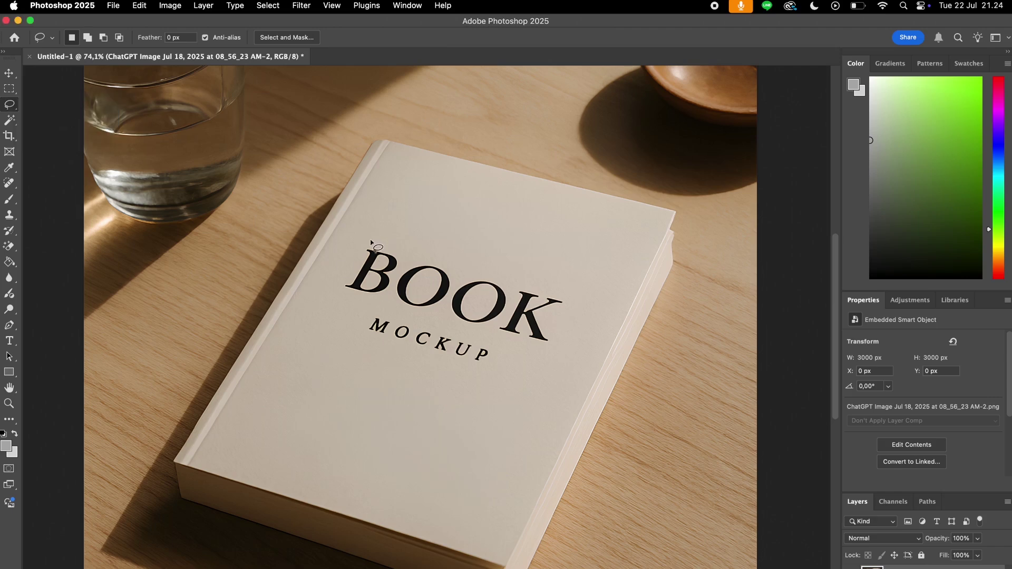
mouse_move(368, 245)
mouse_down()
mouse_move(345, 275)
mouse_move(360, 337)
mouse_move(501, 380)
mouse_move(550, 363)
mouse_move(581, 330)
mouse_move(559, 287)
mouse_move(367, 241)
mouse_up()
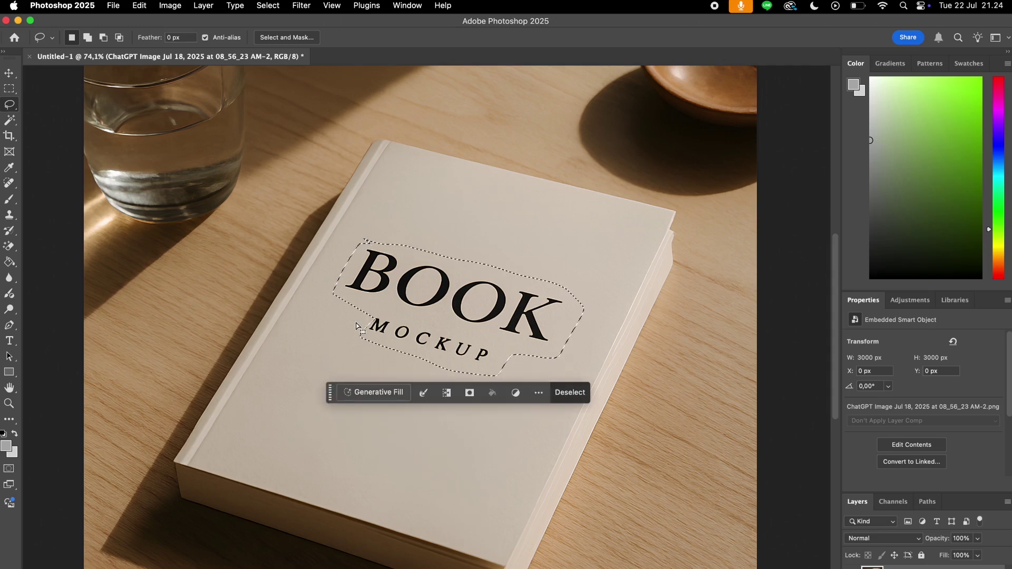
click(373, 392)
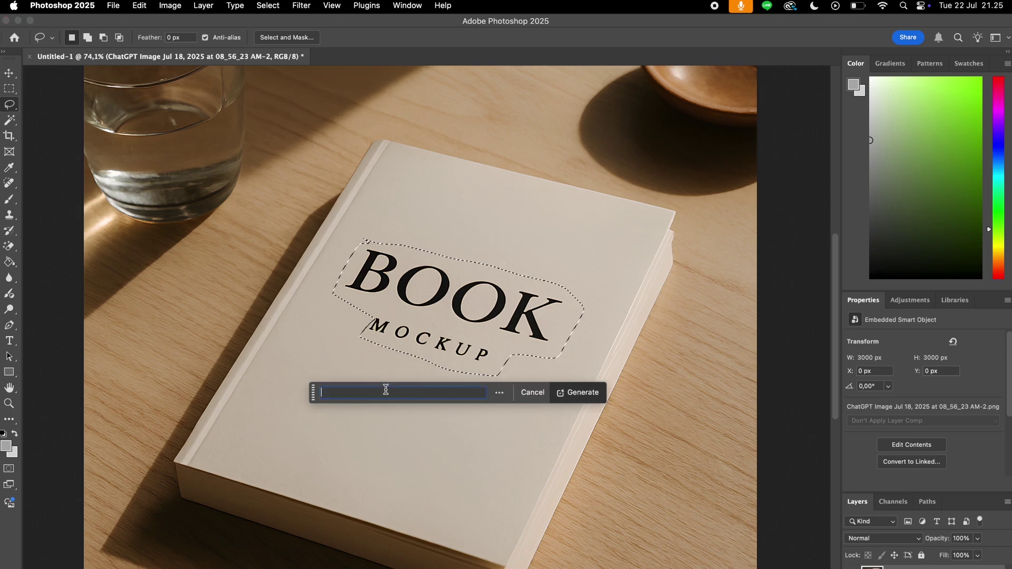
key(Return)
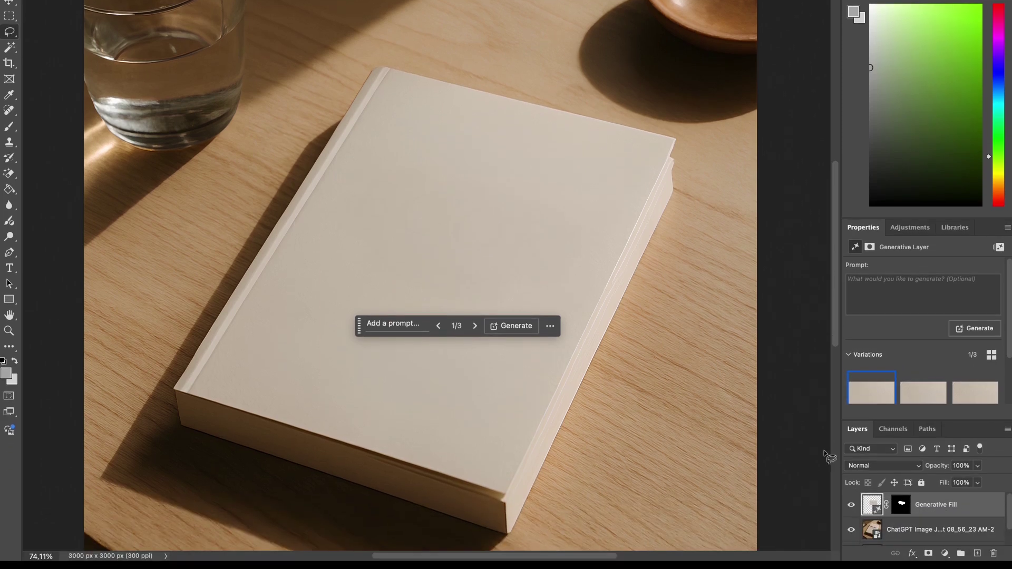
Merge the Generative Fill layer with the book photo layer, then zoom out to the whole photo.
scroll(942, 529, down, 1)
scroll(942, 532, up, 1)
scroll(941, 523, down, 1)
scroll(940, 522, up, 1)
scroll(944, 517, down, 1)
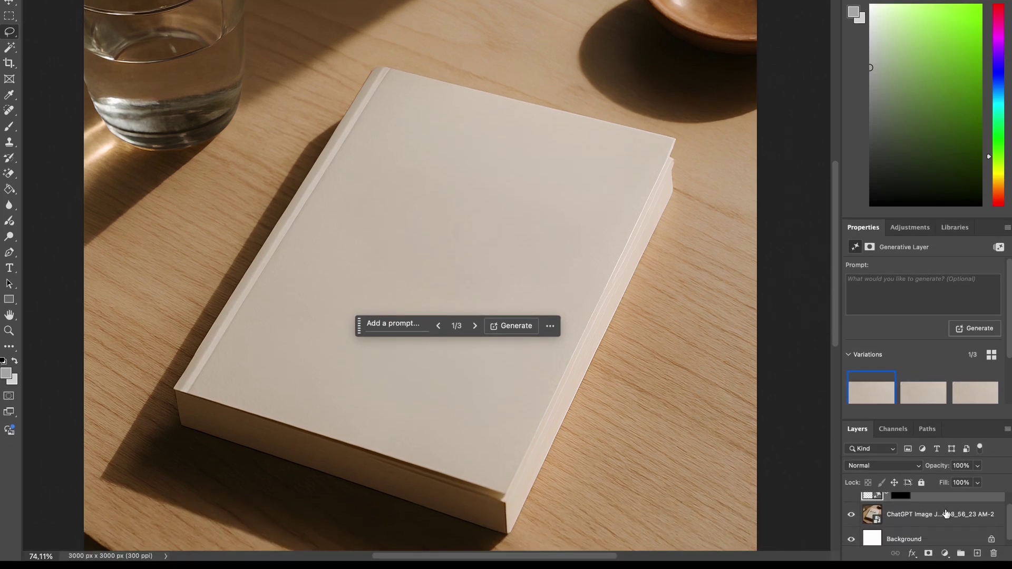
scroll(946, 514, up, 1)
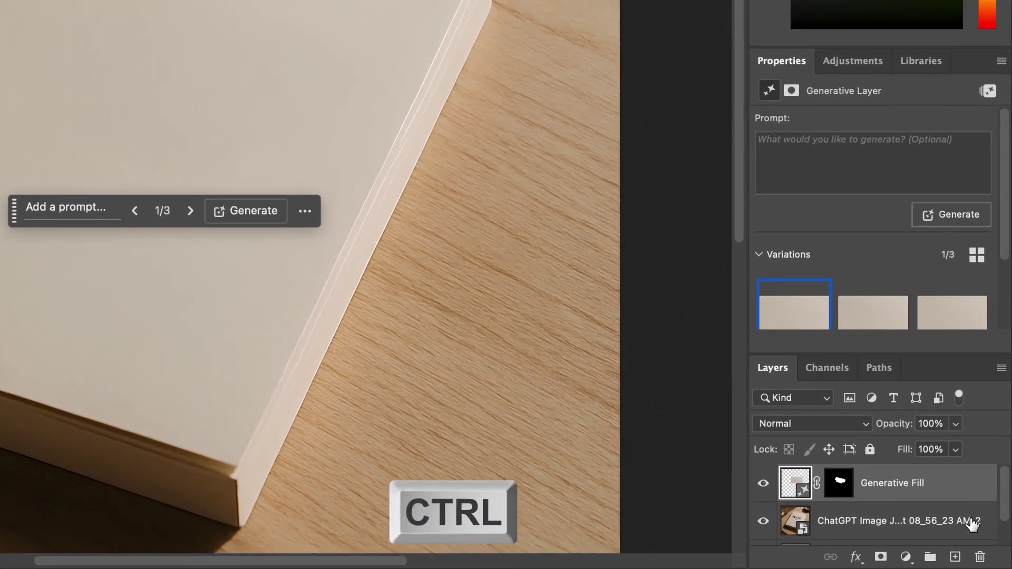
ctrl+click(972, 522)
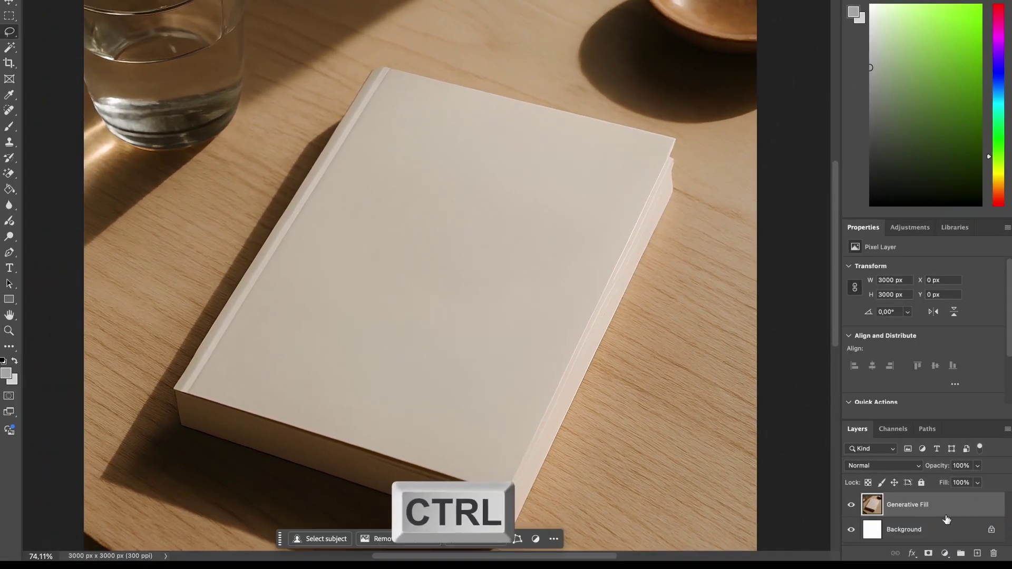
key(z)
drag(616, 313, 596, 312)
scroll(522, 188, right, 3)
scroll(522, 187, down, 2)
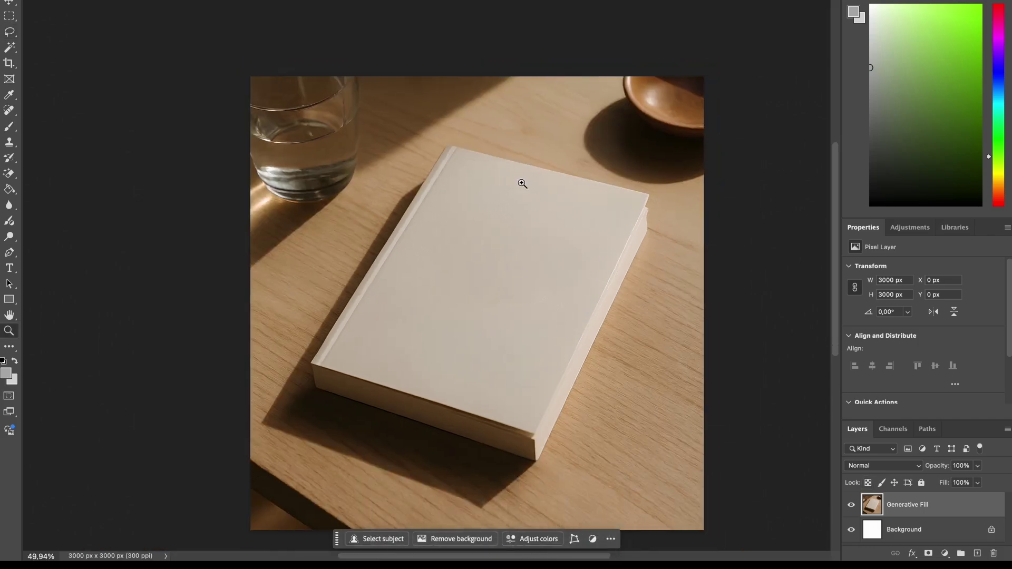
scroll(519, 235, right, 2)
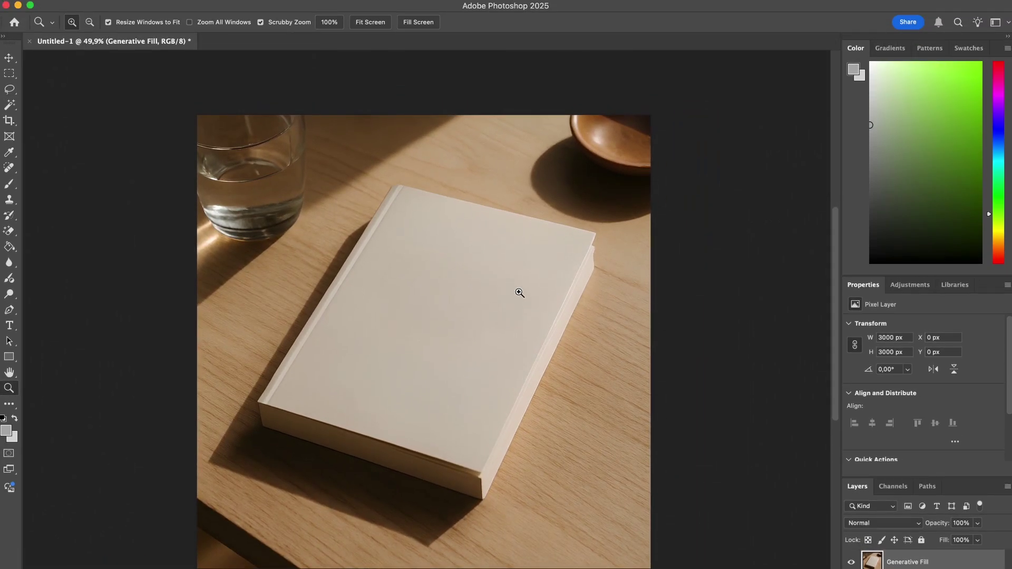
Draw a white-filled rectangle over the book cover with the Rectangle tool.
click(9, 358)
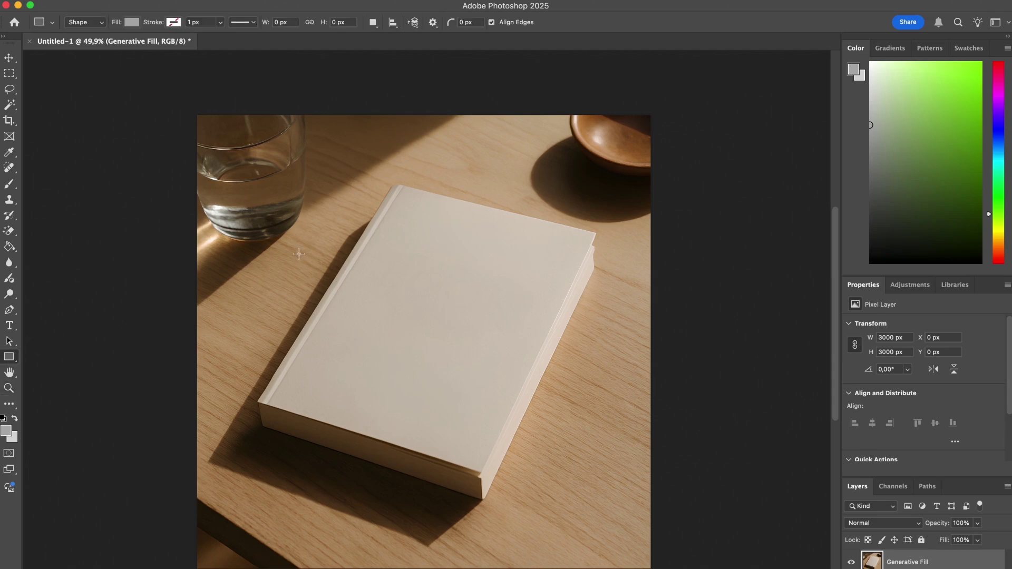
key(x)
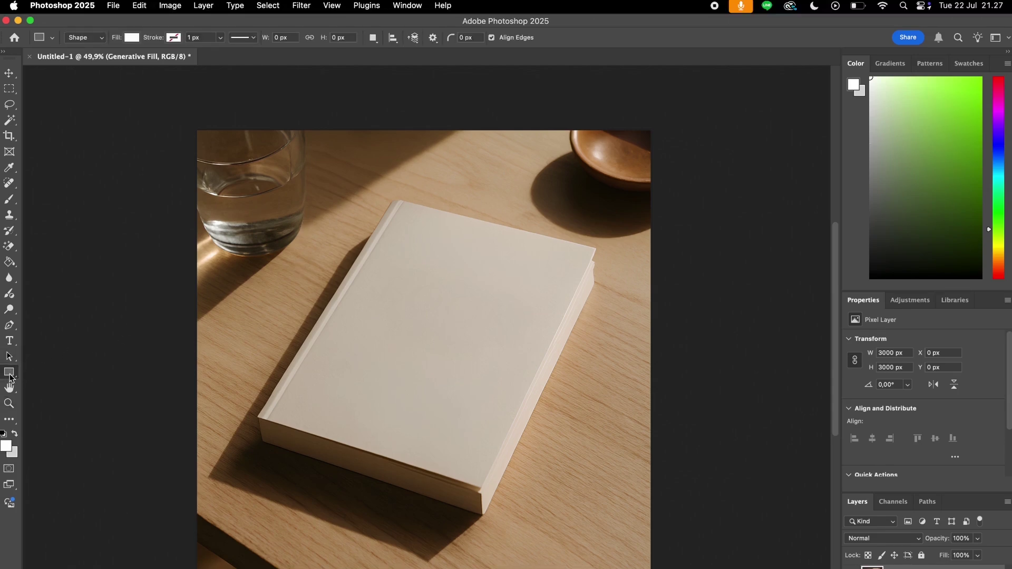
right_click(10, 376)
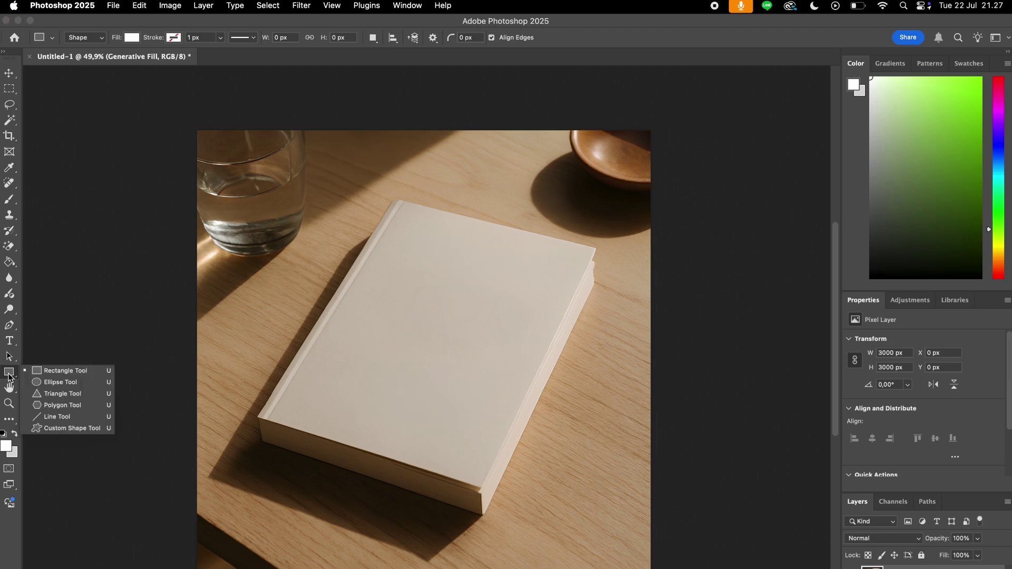
click(58, 373)
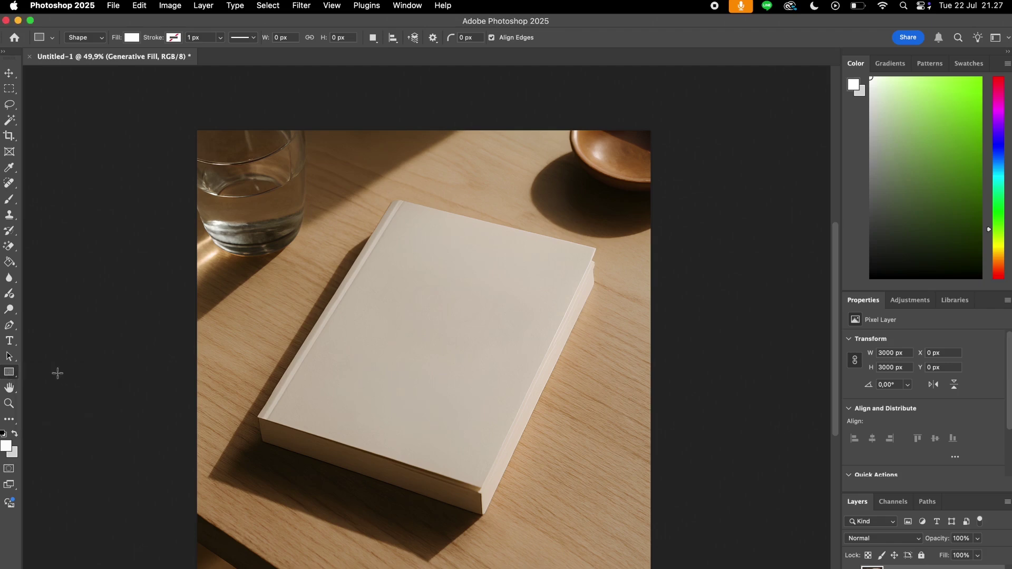
drag(280, 252, 510, 399)
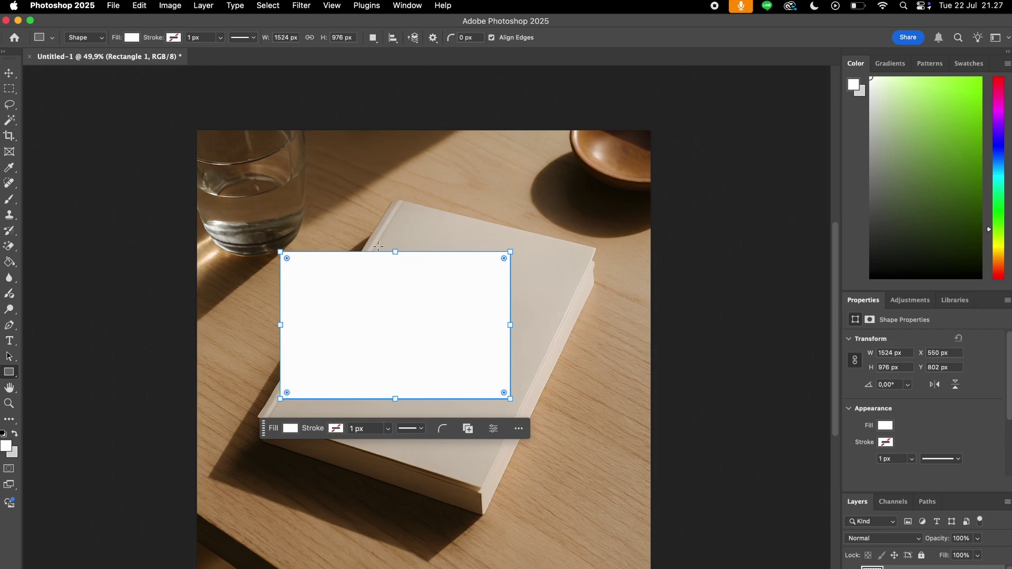
Resize the rectangle to 1500 × 2000 px and move it onto the book.
click(283, 34)
text(1)
double_click(349, 39)
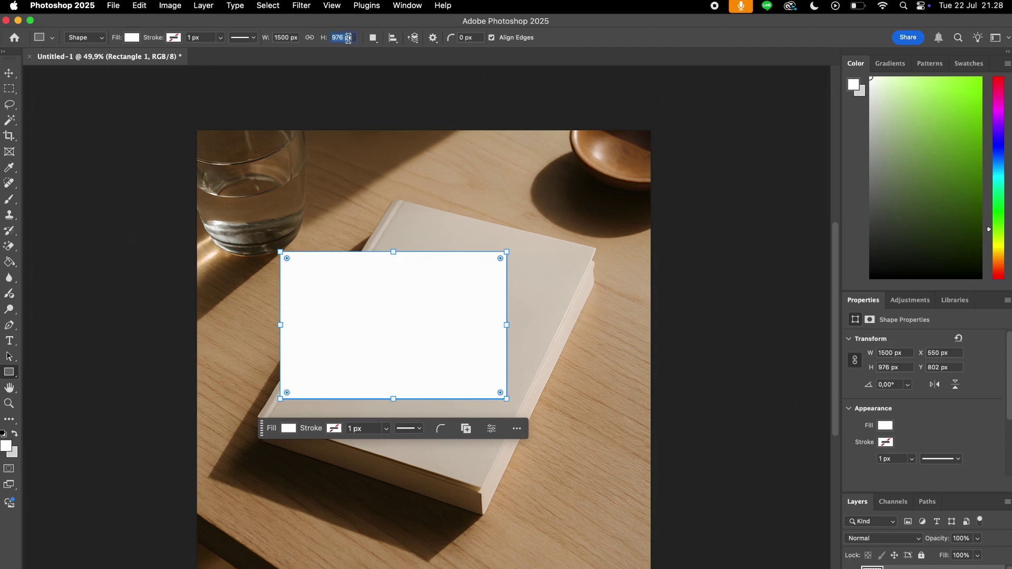
text(2000)
key(Return)
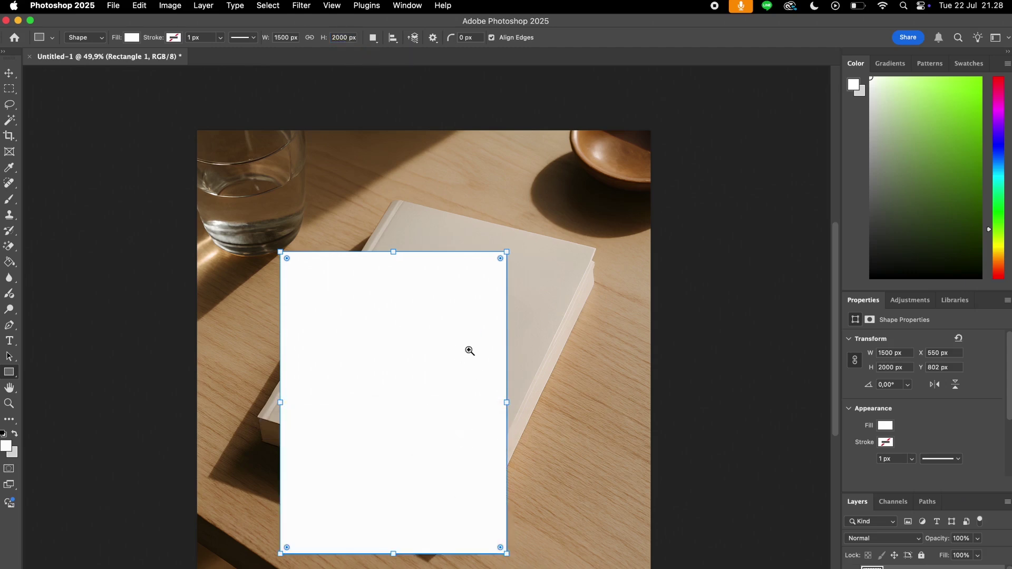
key(z)
mouse_move(456, 346)
mouse_down()
mouse_move(432, 353)
mouse_move(443, 350)
mouse_up()
key(v)
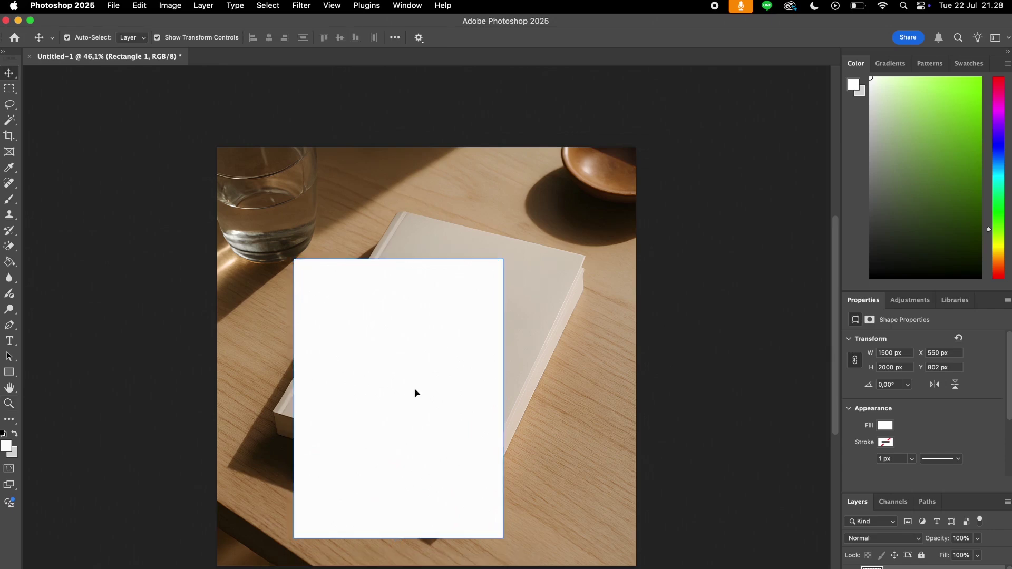
drag(414, 389, 430, 350)
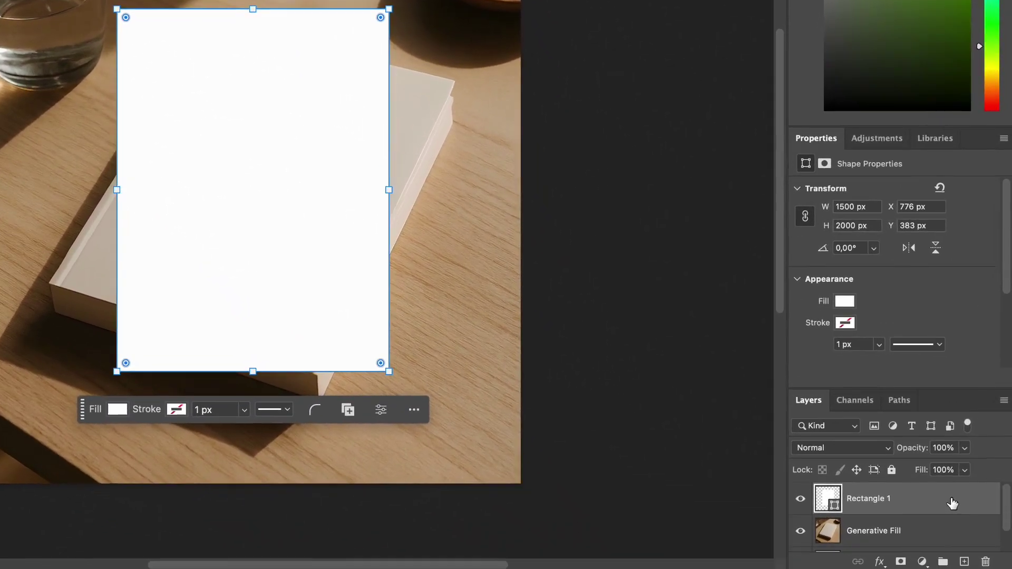
Convert Rectangle 1 into a smart object and drag it over the book.
right_click(917, 506)
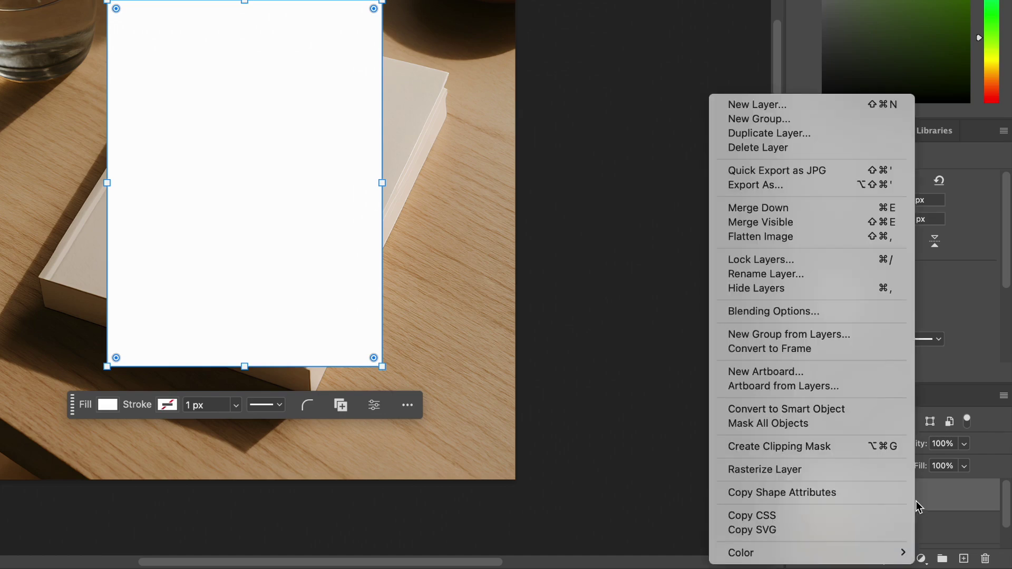
click(846, 419)
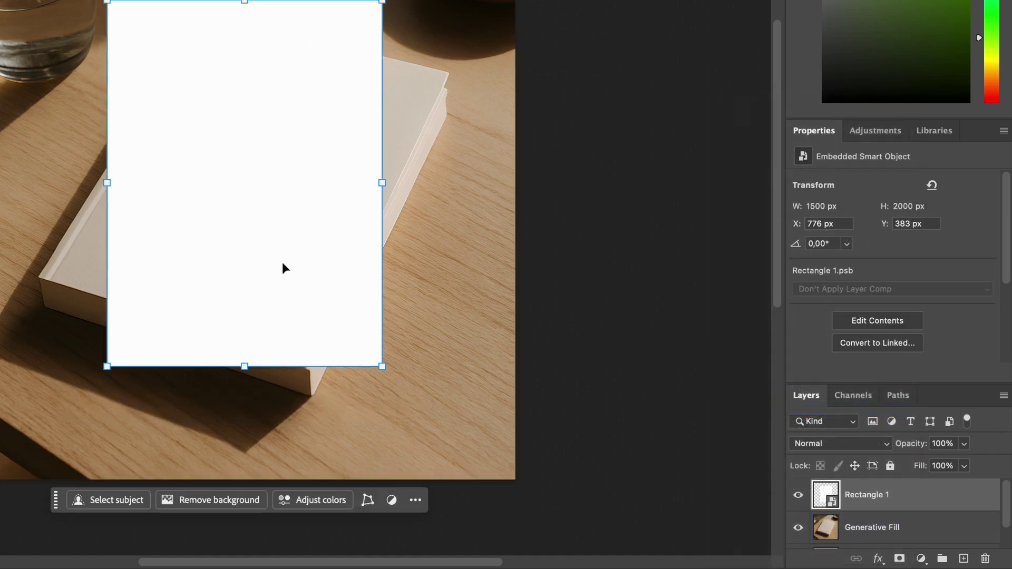
drag(282, 263, 338, 277)
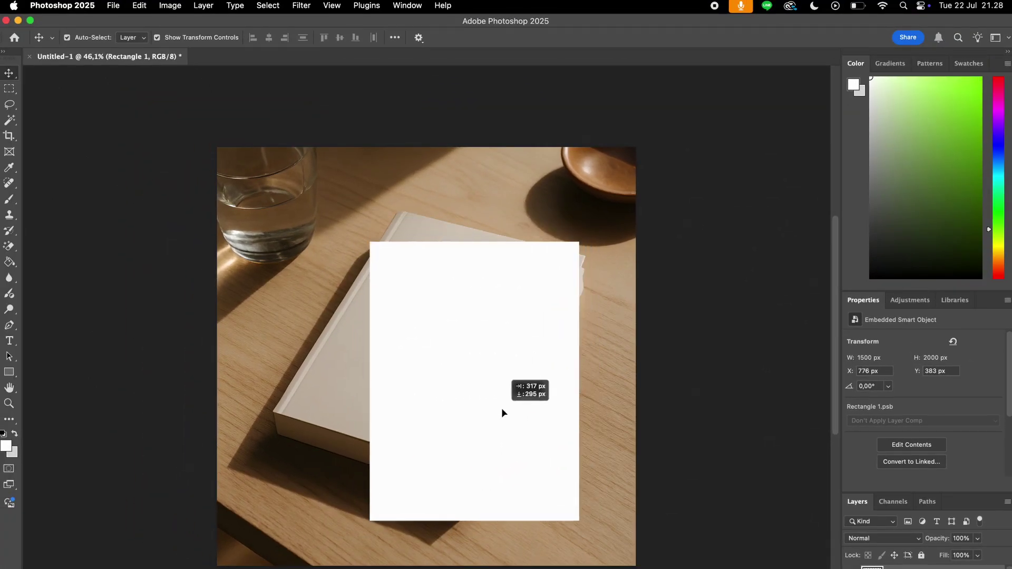
Nudge Rectangle 1 over the book and set its layer opacity to 50%.
mouse_move(502, 409)
mouse_down()
mouse_move(409, 409)
mouse_move(384, 397)
mouse_move(388, 379)
mouse_move(279, 421)
mouse_move(321, 391)
mouse_move(484, 394)
mouse_move(466, 384)
mouse_move(479, 404)
mouse_move(501, 391)
mouse_up()
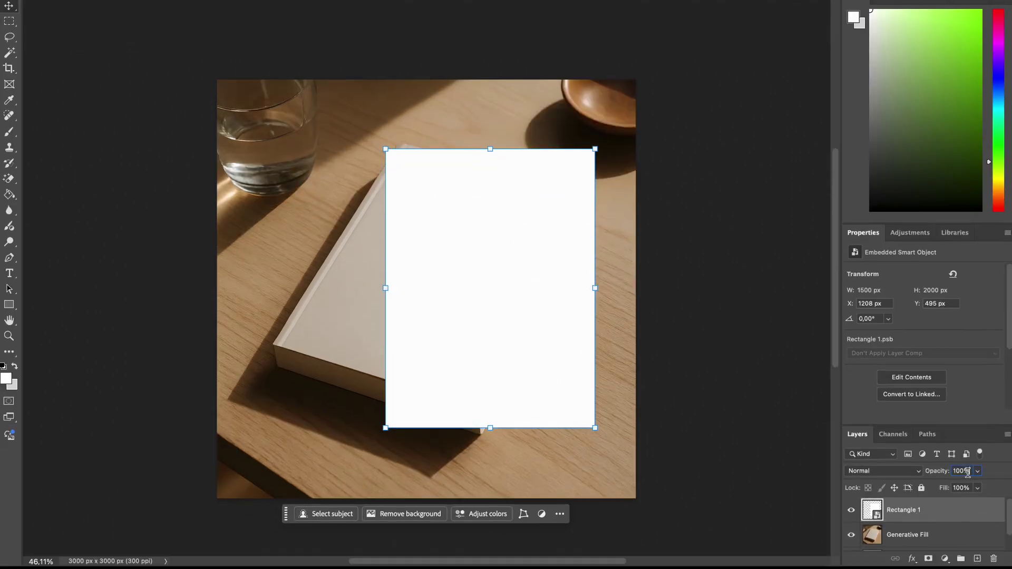
click(960, 538)
text(50)
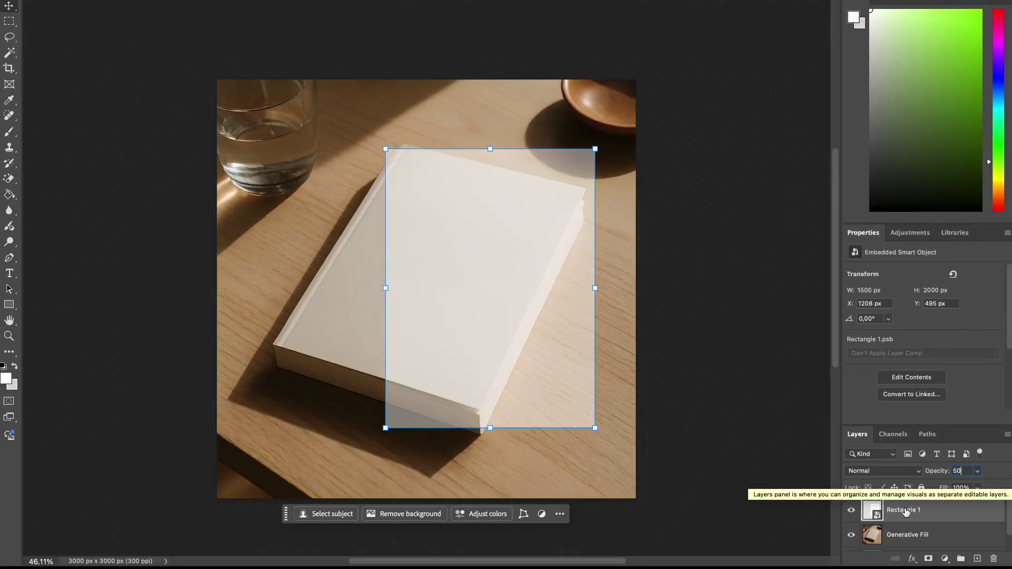
key(Return)
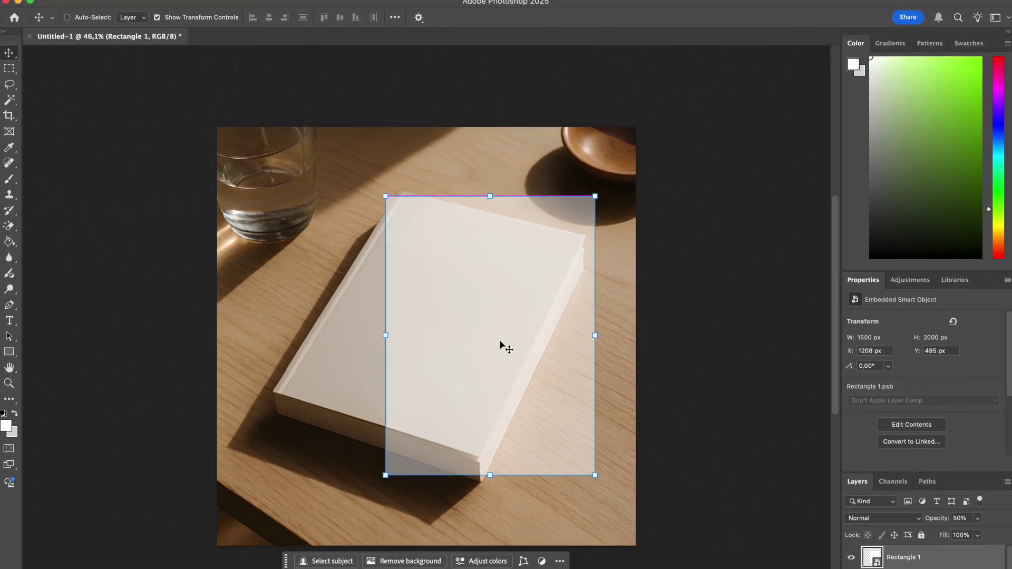
Free-transform the rectangle in Distort mode and pin its bottom corners to the cover.
key(super+t)
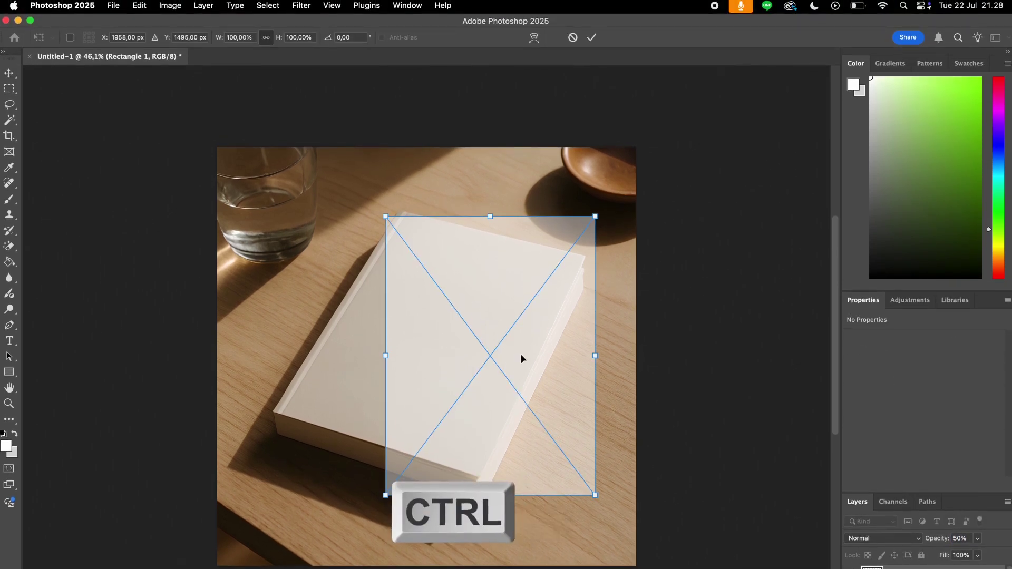
drag(520, 357, 460, 327)
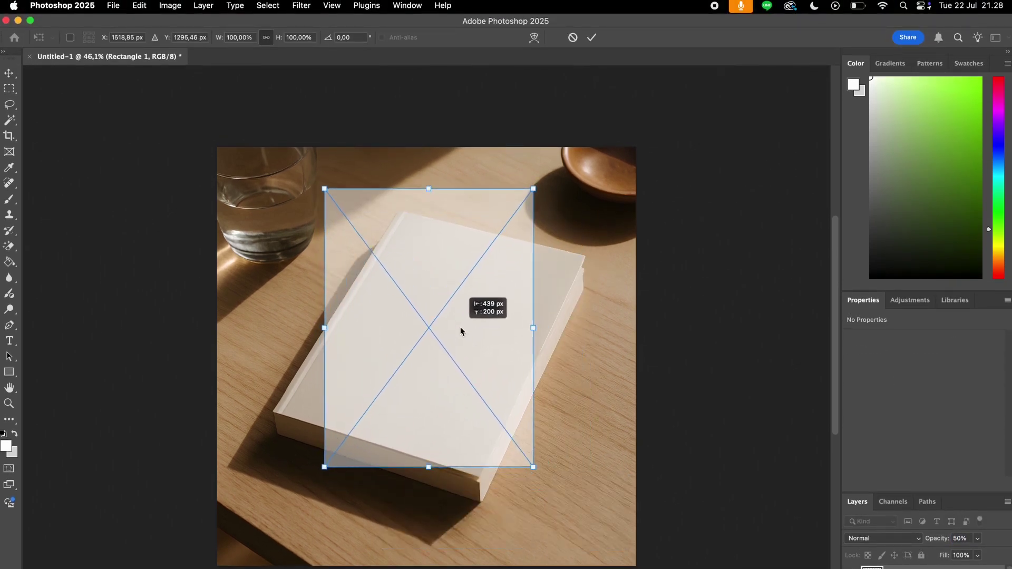
right_click(430, 336)
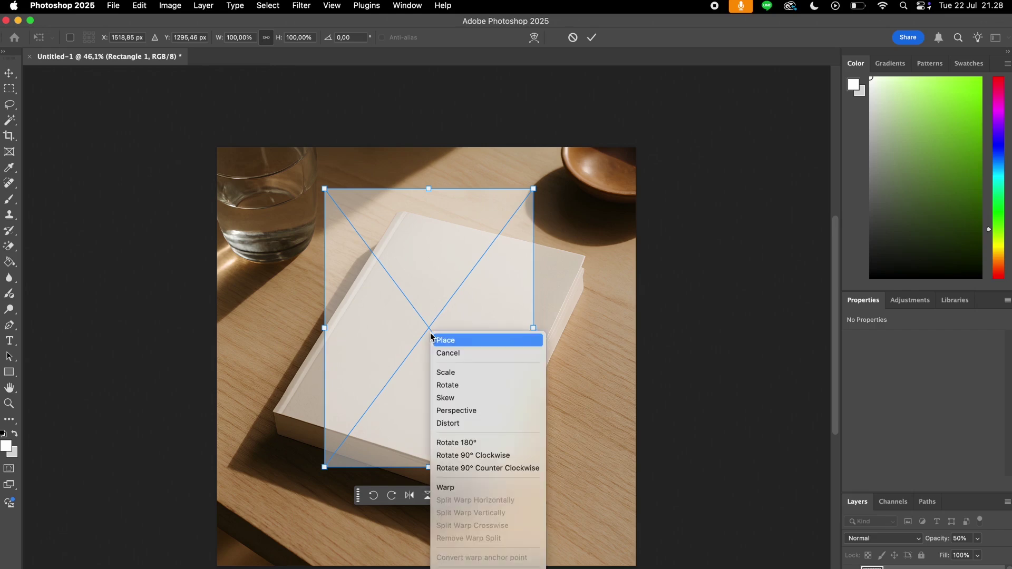
click(453, 423)
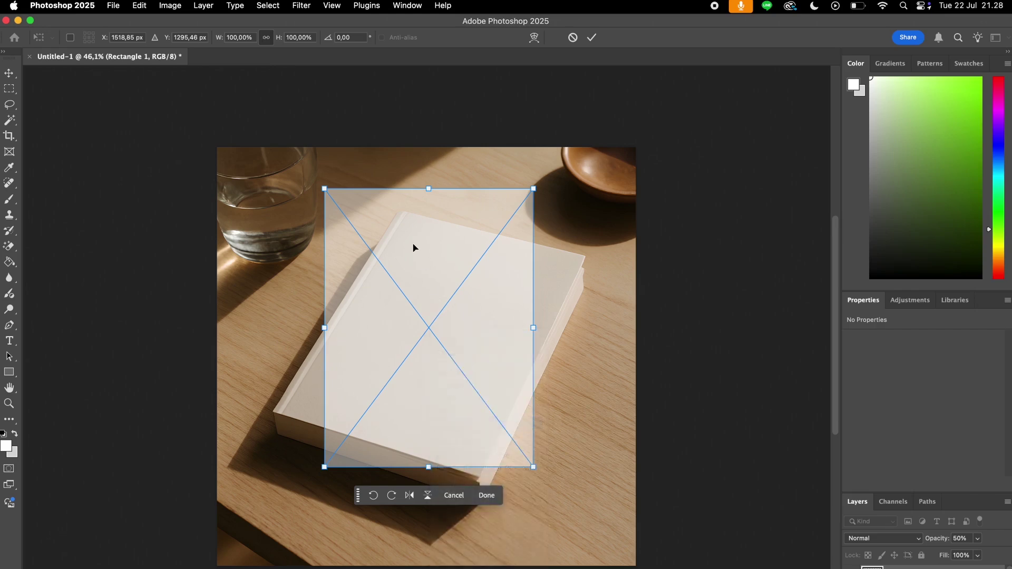
scroll(413, 243, up, 5)
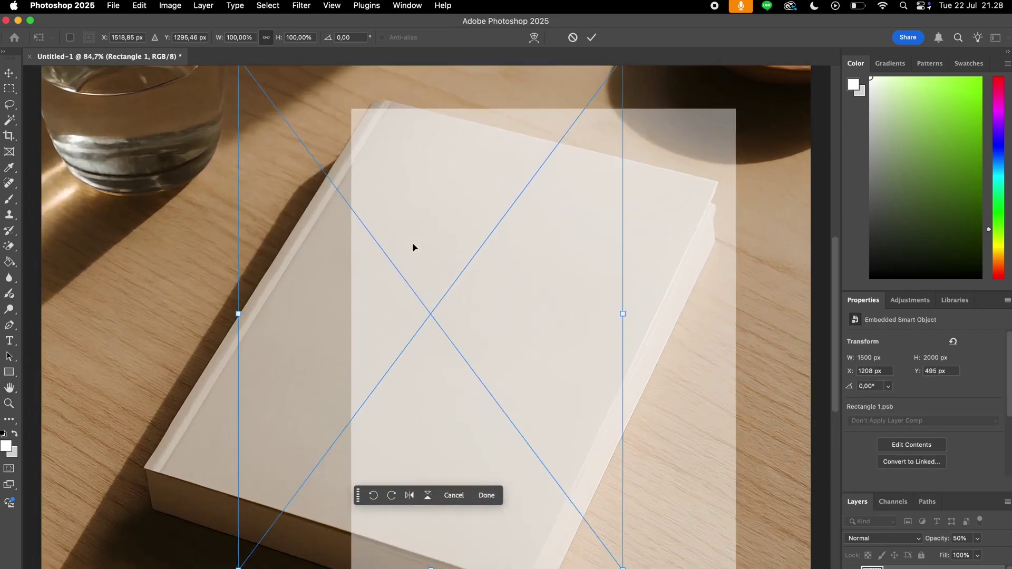
scroll(412, 243, up, 2)
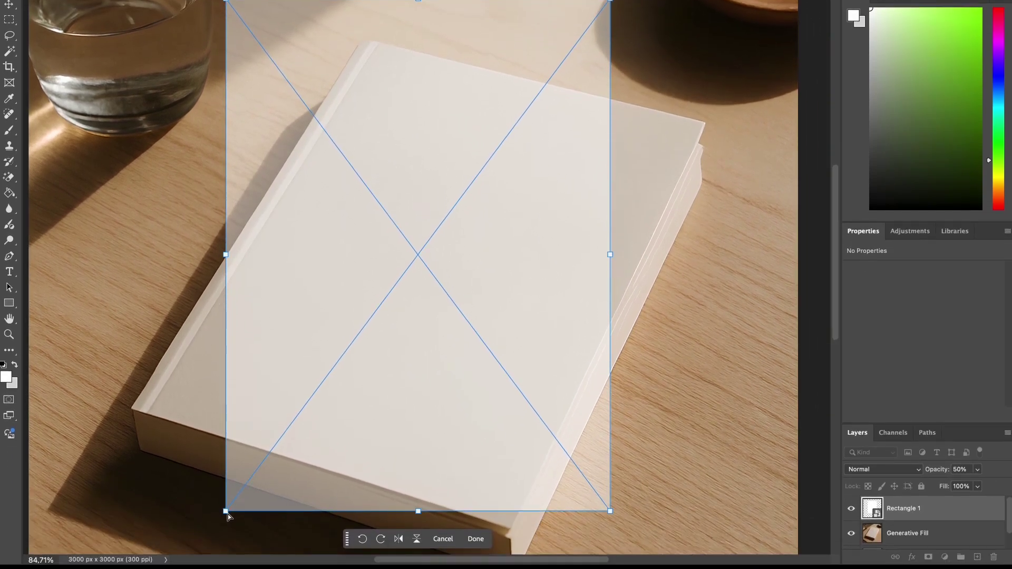
drag(228, 513, 132, 411)
drag(612, 513, 514, 530)
Drag the top-right and top-left corners onto the cover, refine them, and commit.
scroll(567, 364, up, 4)
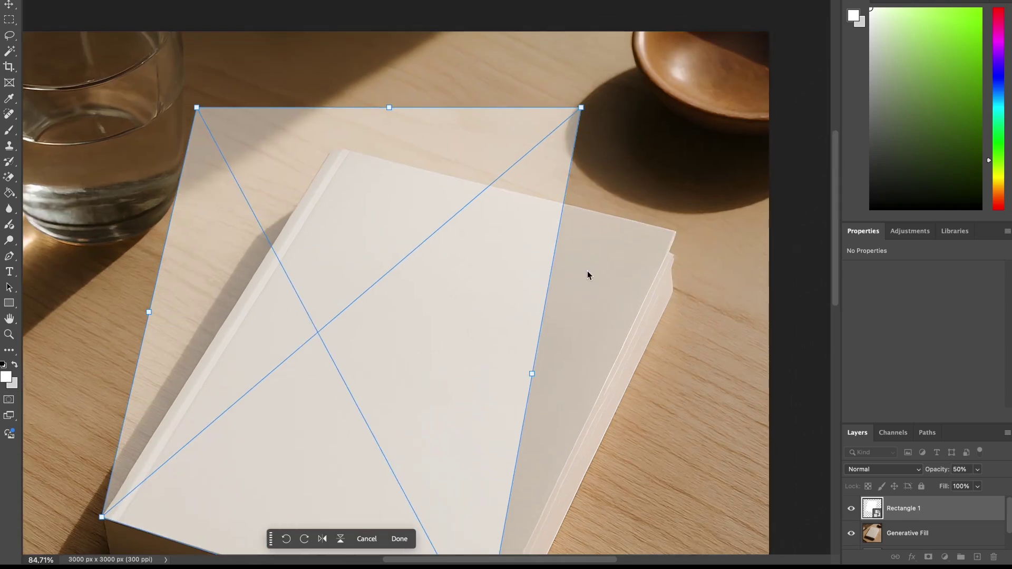
drag(583, 107, 677, 226)
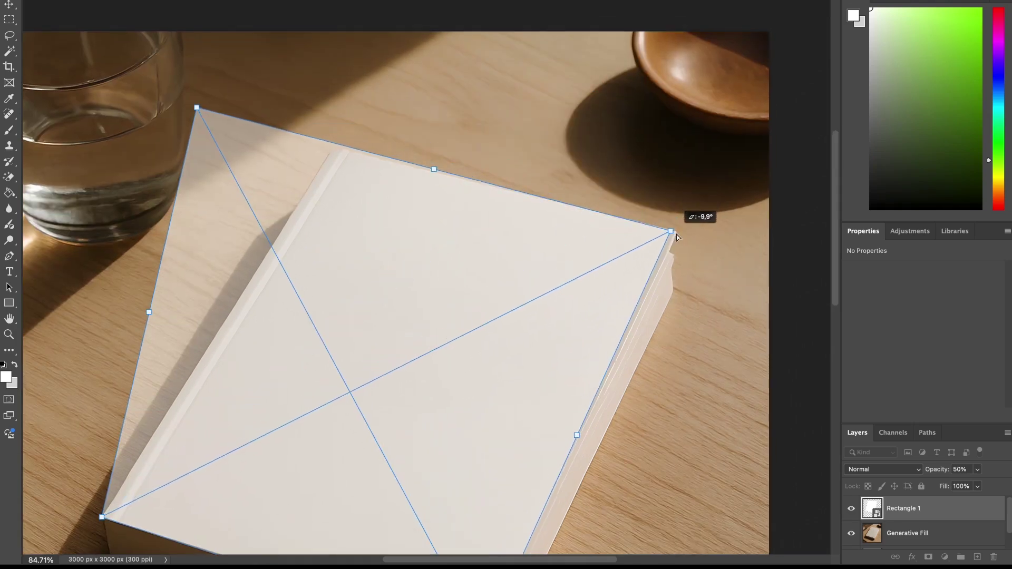
drag(676, 236, 684, 236)
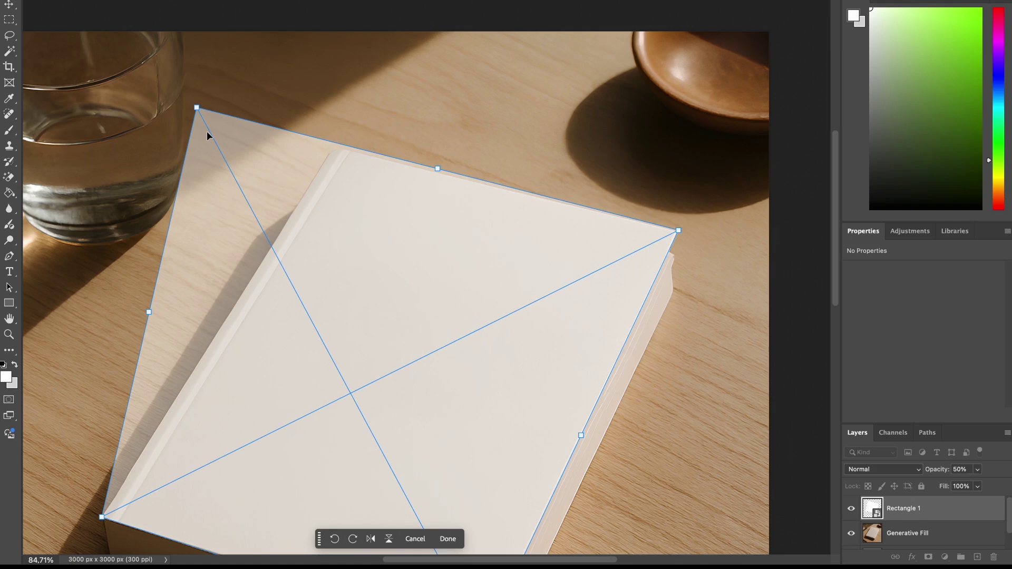
drag(199, 110, 336, 151)
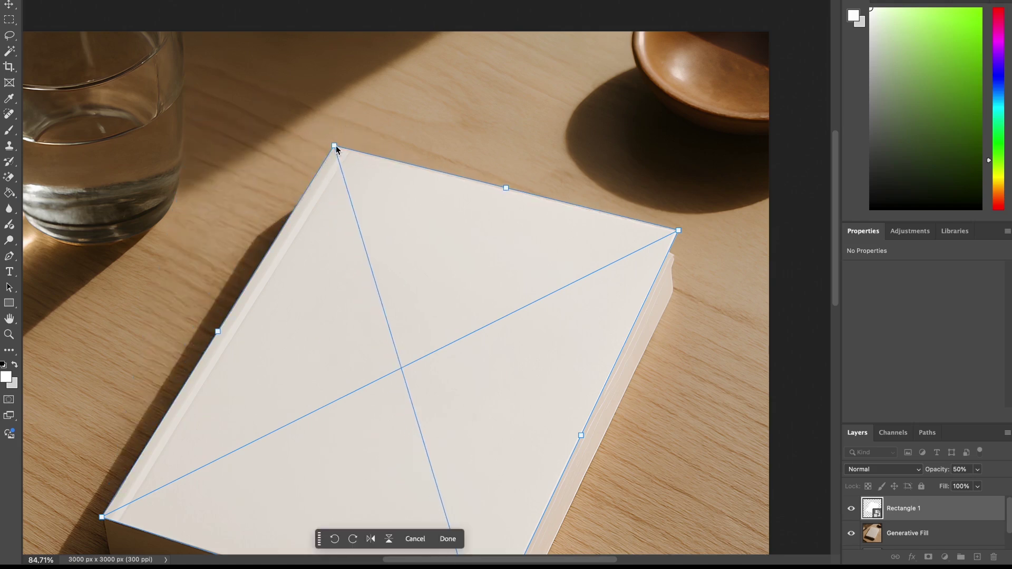
scroll(324, 145, up, 5)
scroll(324, 145, down, 2)
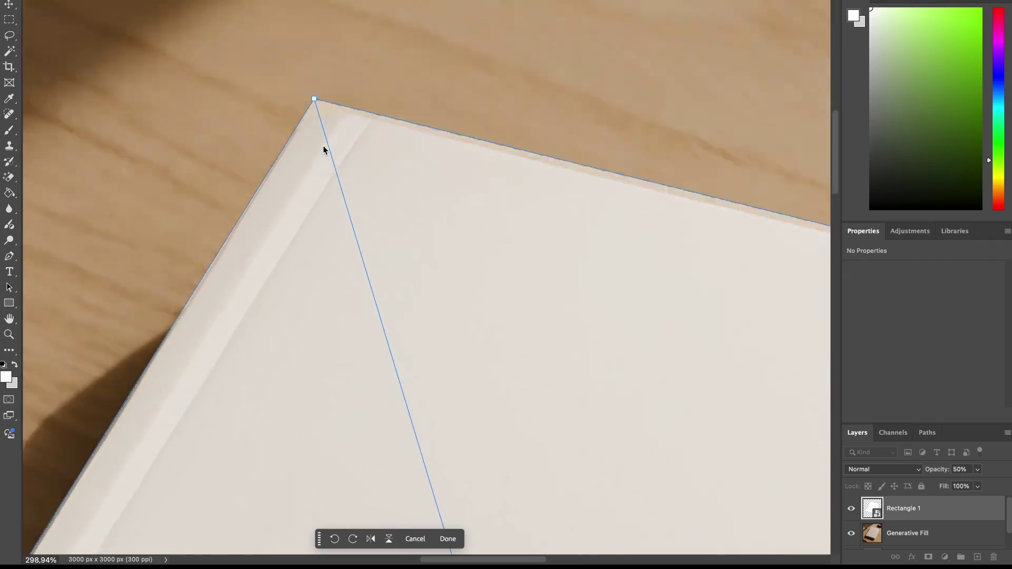
scroll(327, 132, up, 2)
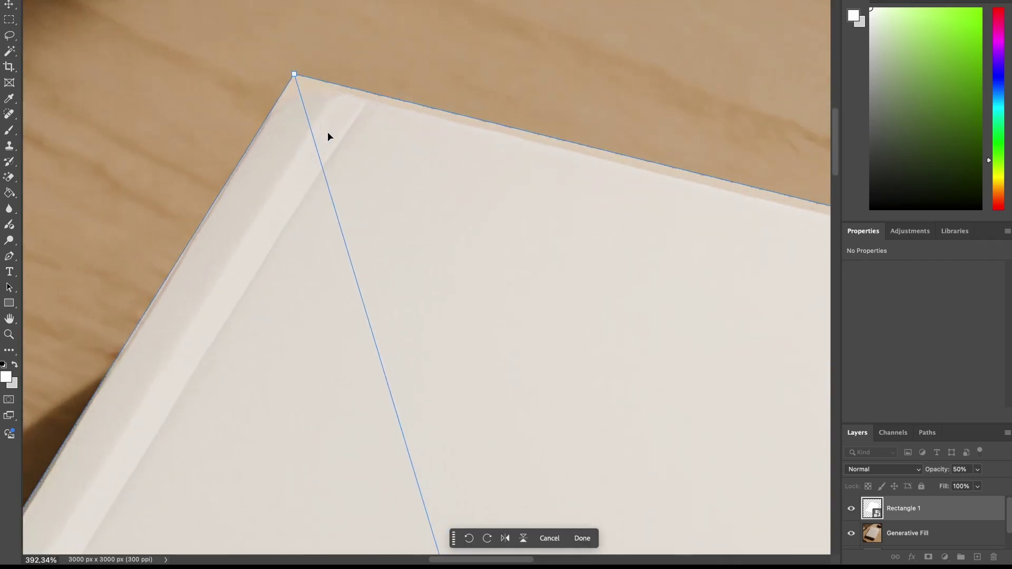
drag(292, 74, 294, 81)
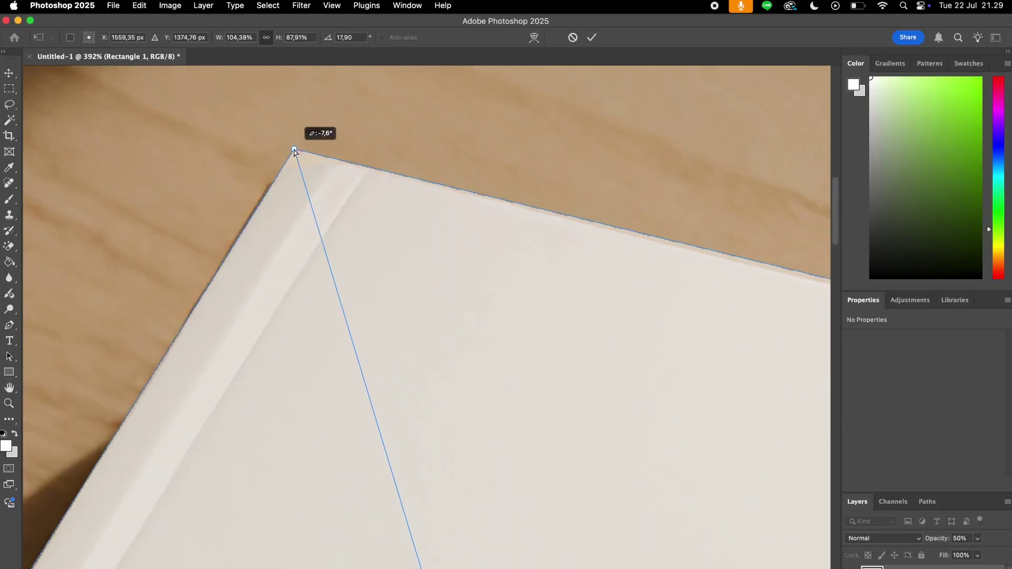
drag(294, 149, 294, 150)
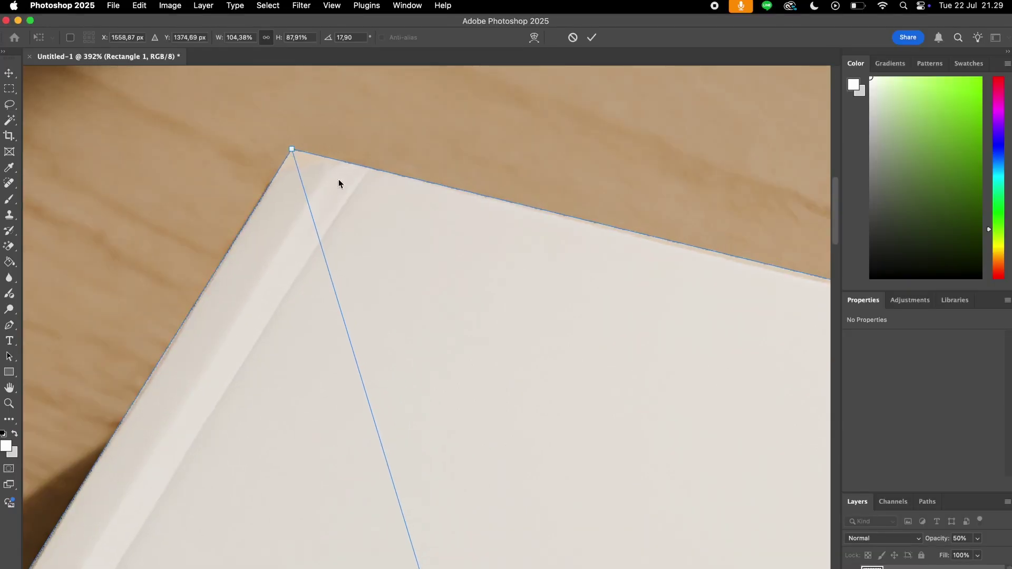
scroll(475, 238, right, 10)
click(684, 294)
scroll(684, 295, down, 5)
scroll(684, 299, down, 5)
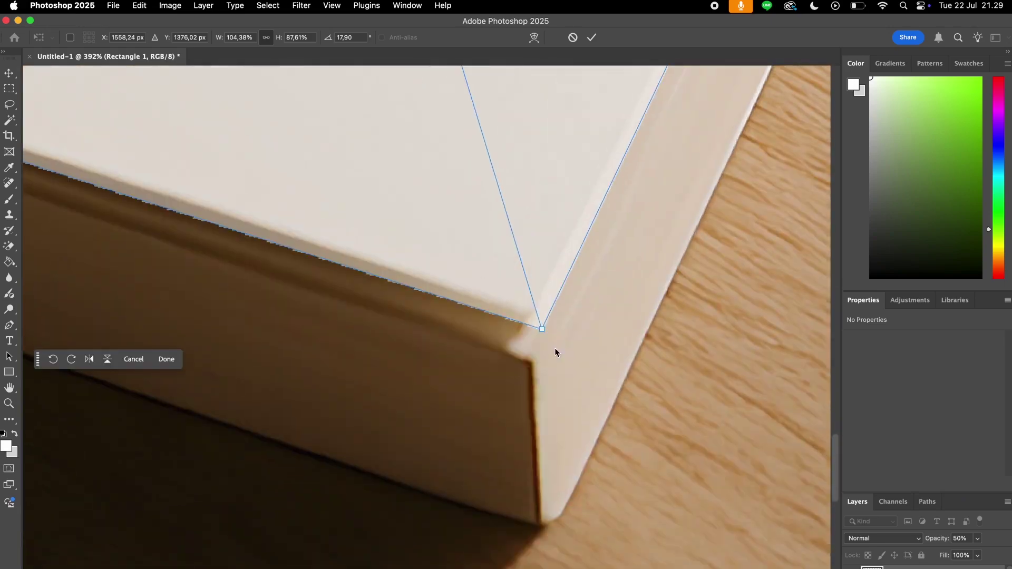
drag(558, 350, 542, 316)
scroll(542, 317, left, 10)
key(Return)
scroll(409, 359, down, 5)
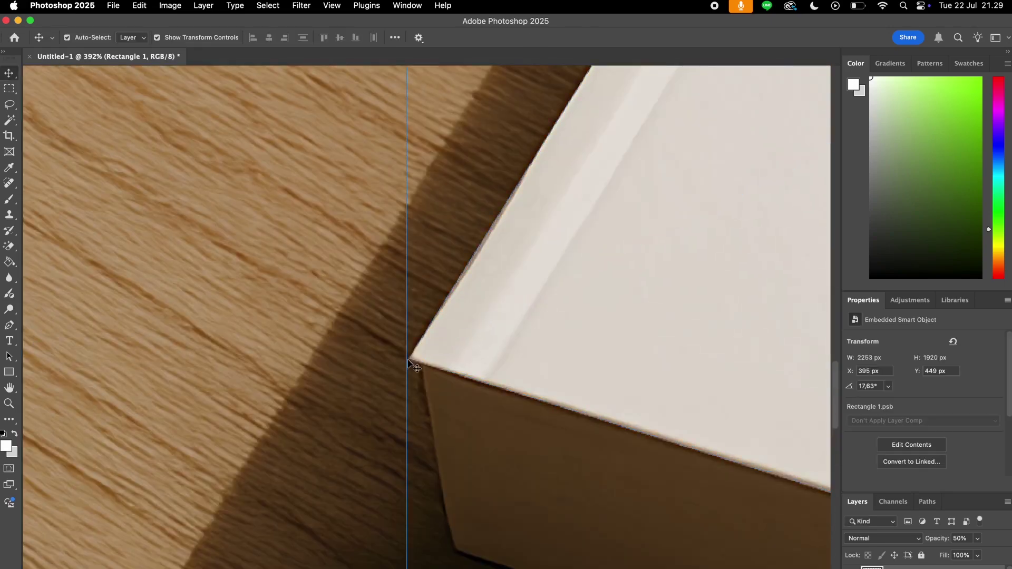
Zoom in to check the cover's top-left corner, then zoom out to see the whole book.
key(z)
scroll(553, 221, up, 3)
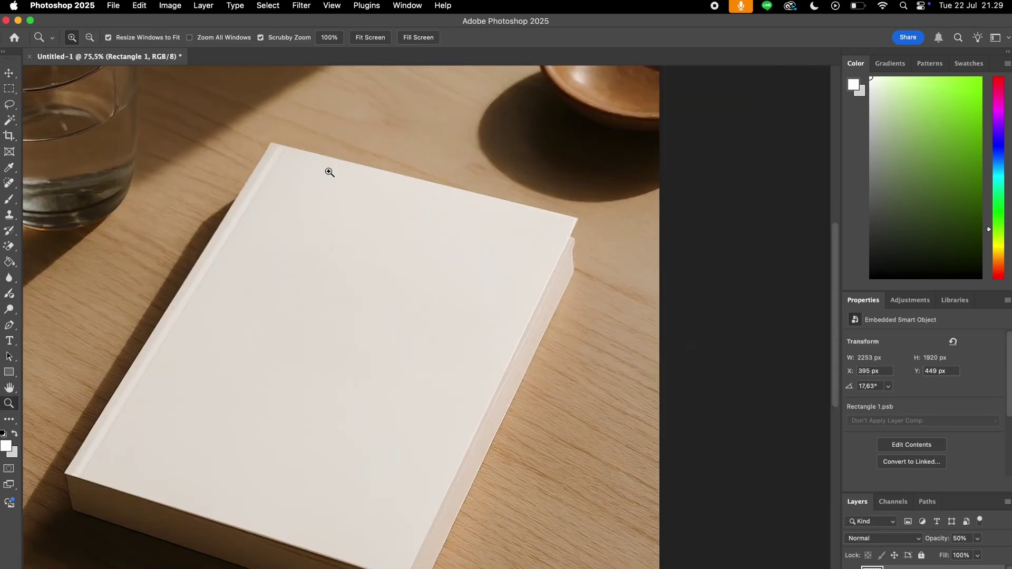
drag(254, 122, 281, 145)
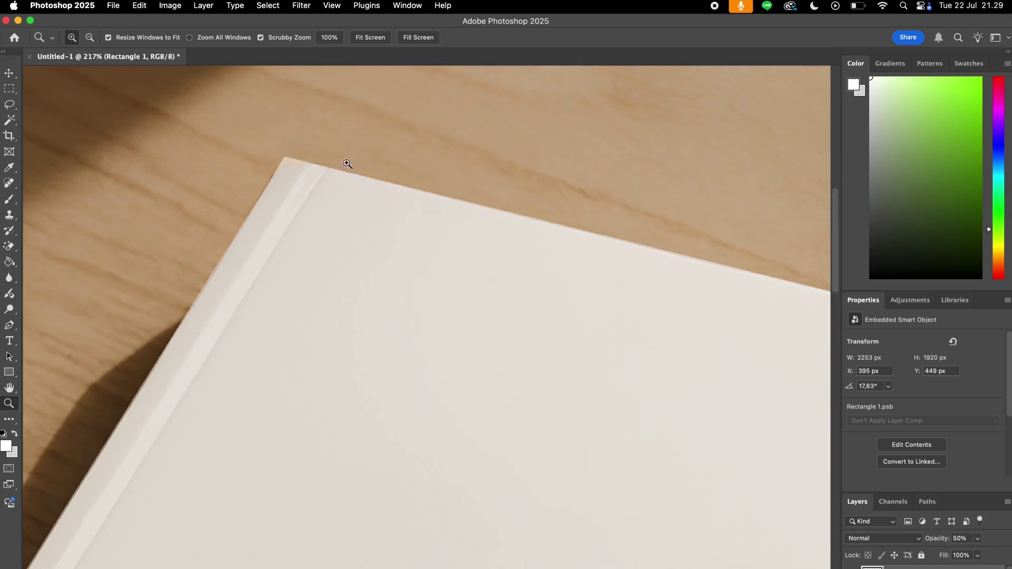
scroll(347, 164, down, 5)
drag(535, 203, 752, 239)
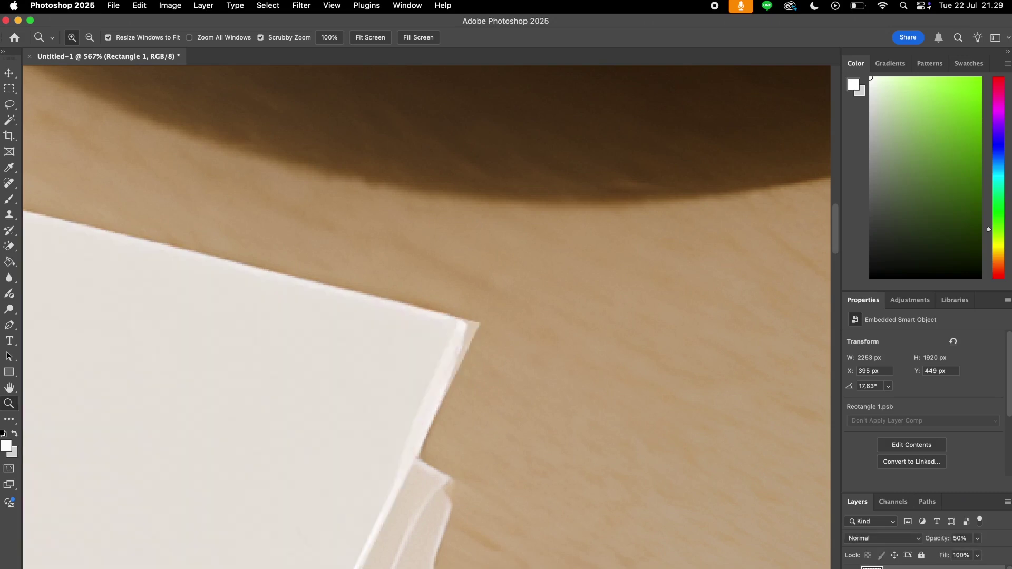
drag(458, 425, 120, 403)
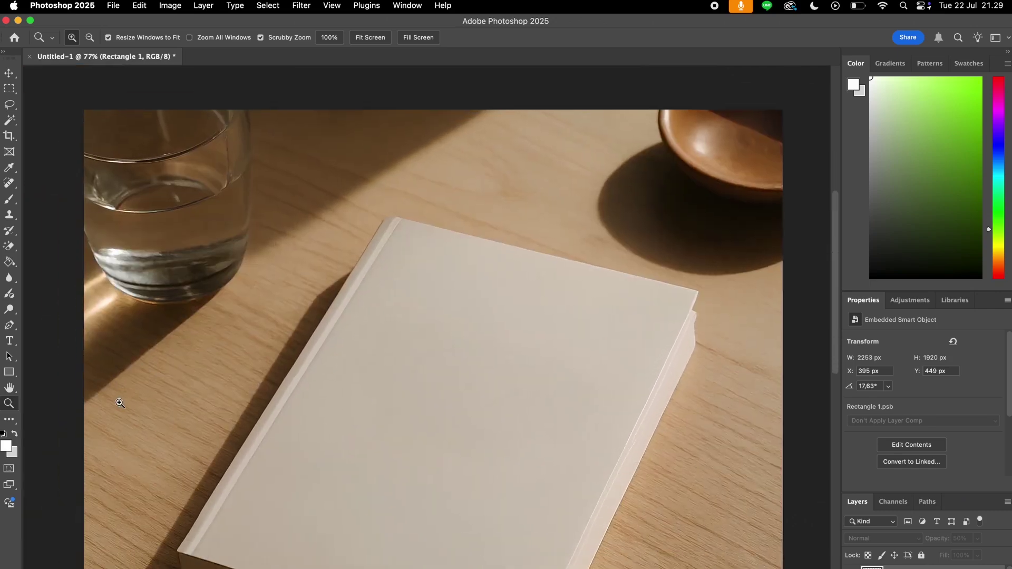
Start a pen path with anchors along the book's top edge to its top-right corner.
key(p)
scroll(413, 186, up, 5)
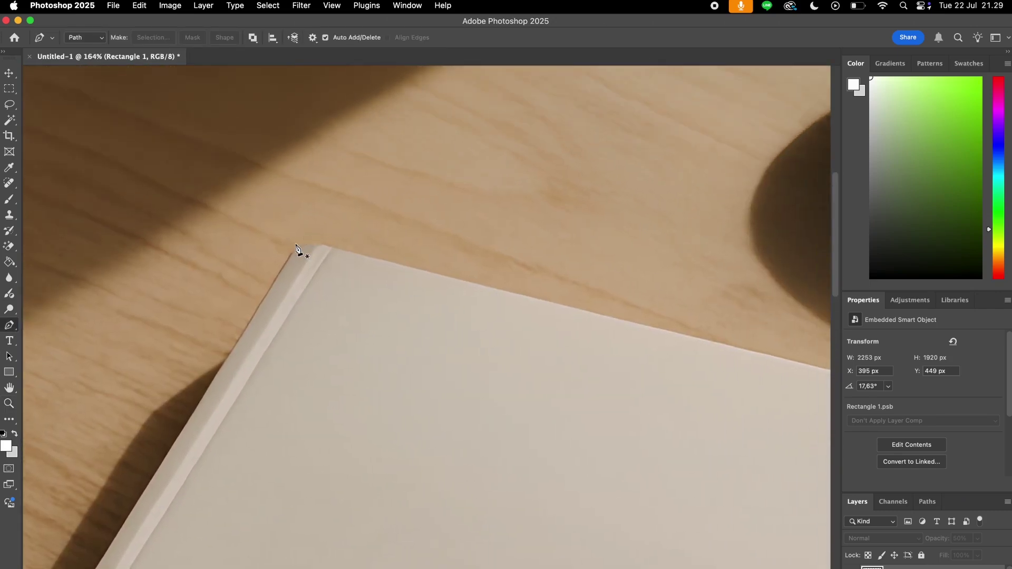
scroll(296, 248, down, 3)
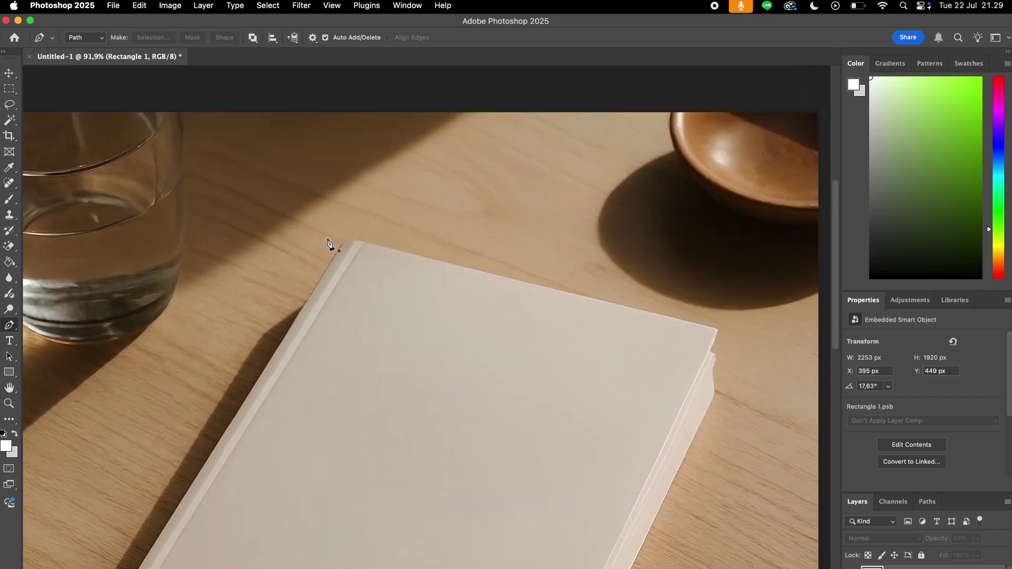
scroll(328, 244, up, 4)
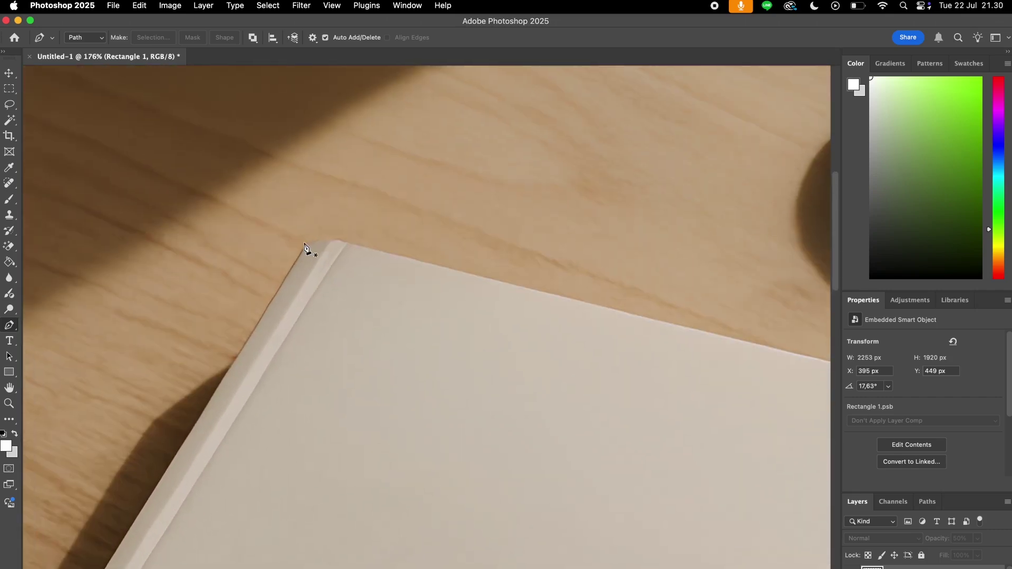
scroll(305, 247, down, 2)
scroll(303, 235, up, 5)
click(304, 219)
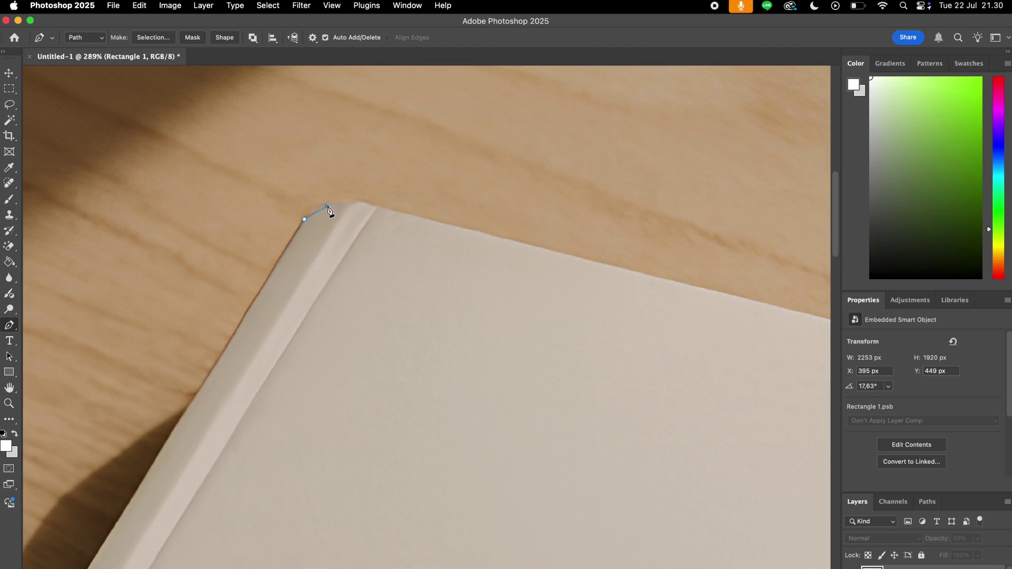
drag(342, 201, 341, 200)
click(540, 250)
scroll(540, 252, right, 10)
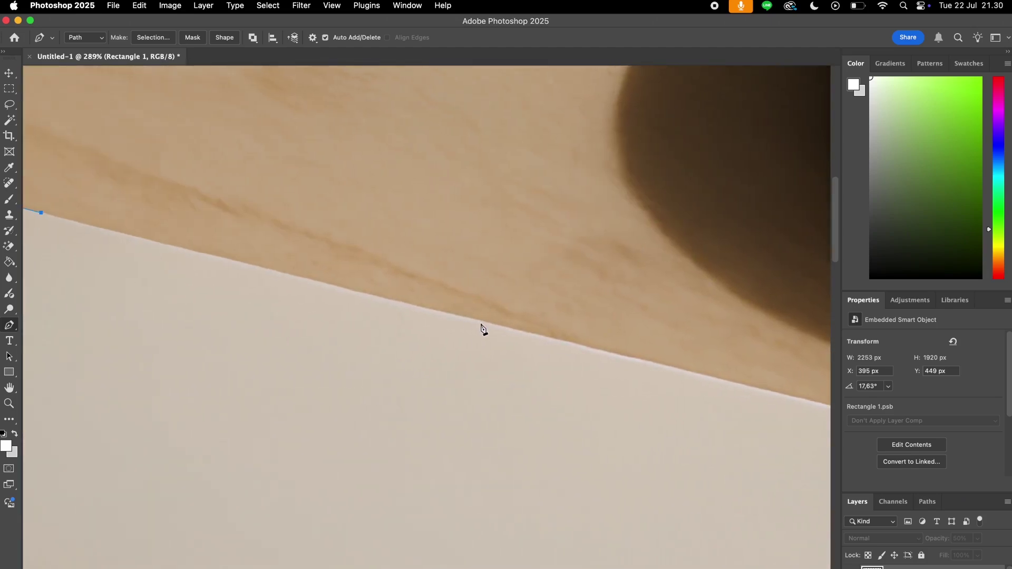
scroll(489, 327, left, 5)
scroll(489, 328, up, 3)
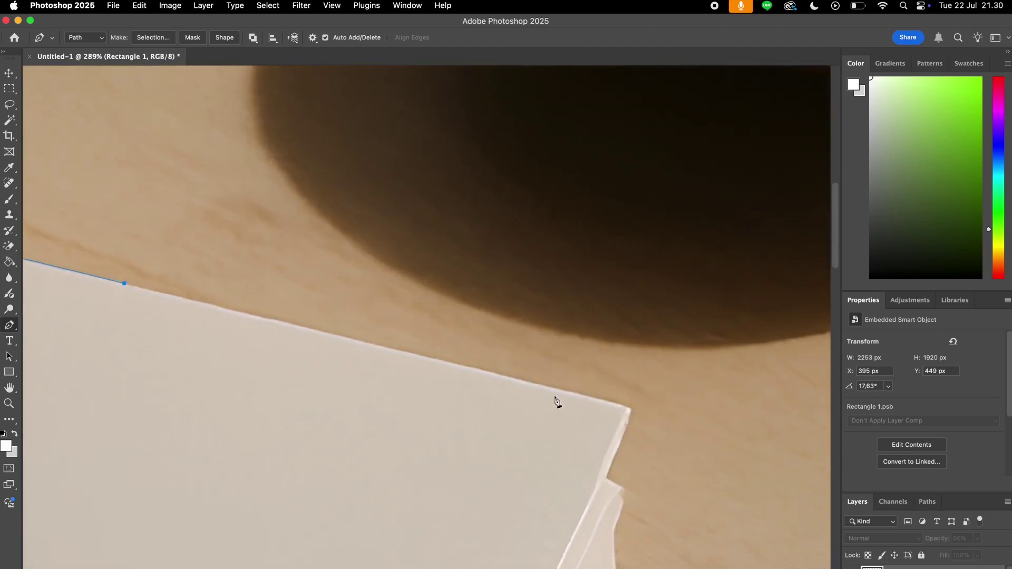
click(578, 400)
click(630, 409)
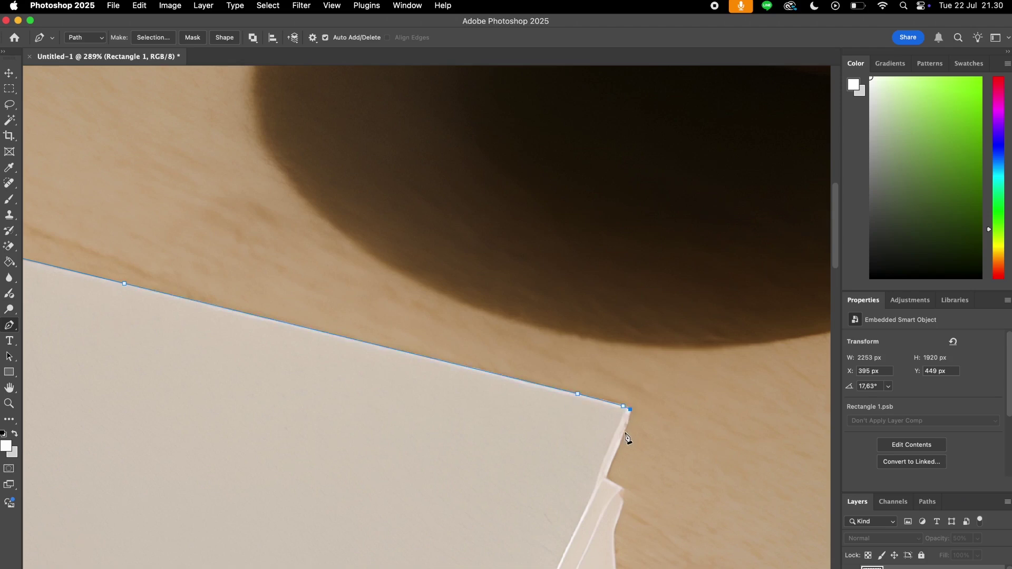
Continue the path down the right edge, along the bottom, and up the left edge.
scroll(617, 459, down, 10)
scroll(516, 271, down, 10)
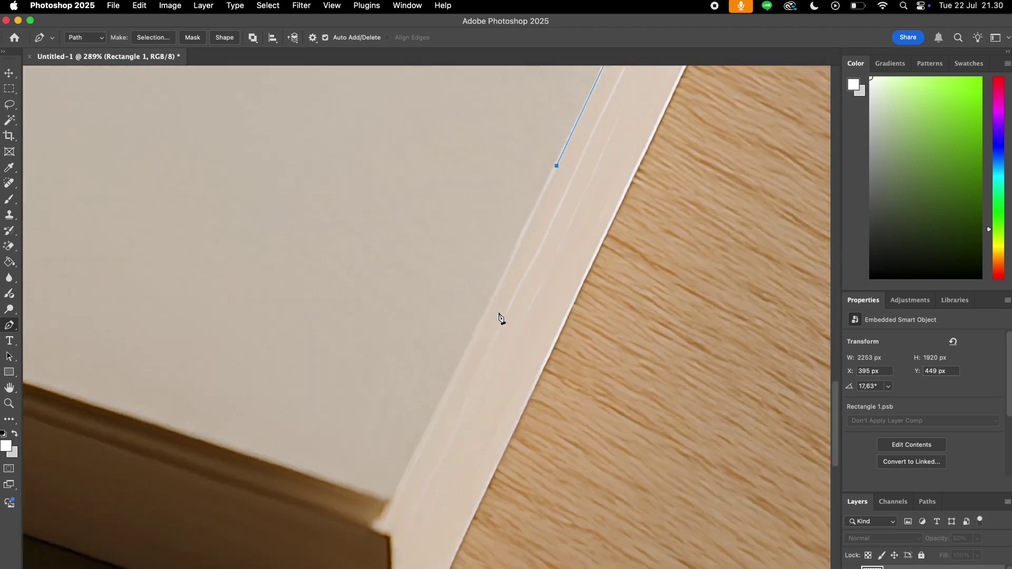
click(442, 393)
click(399, 477)
scroll(334, 415, left, 15)
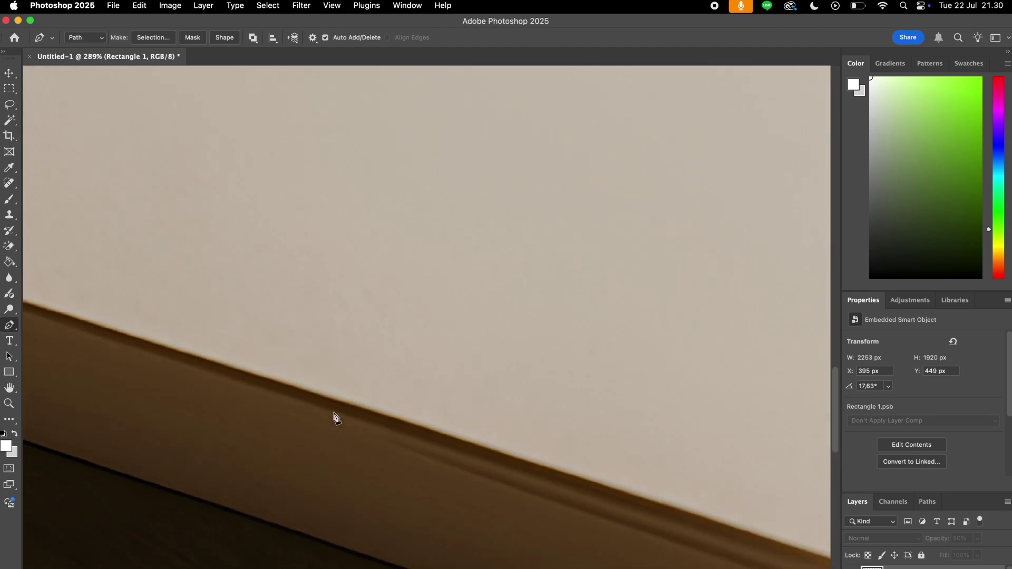
click(335, 471)
click(150, 413)
scroll(153, 421, up, 10)
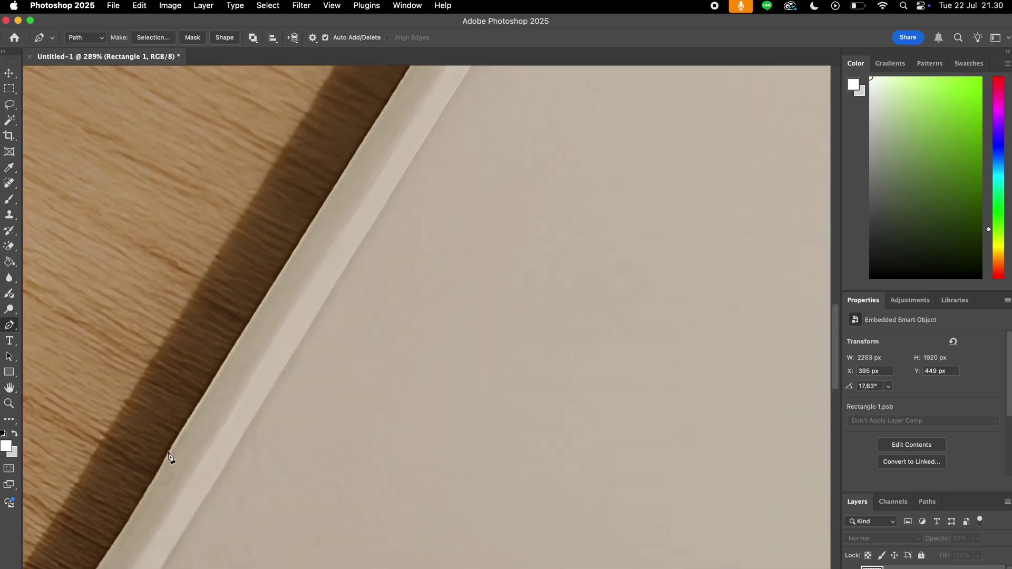
click(131, 514)
click(195, 409)
click(238, 338)
scroll(242, 343, up, 5)
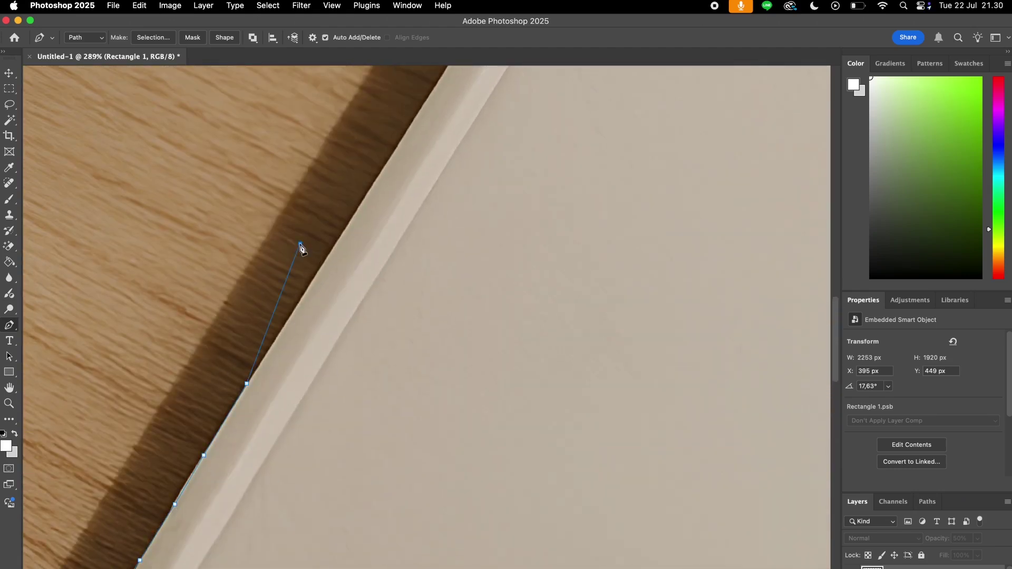
click(300, 245)
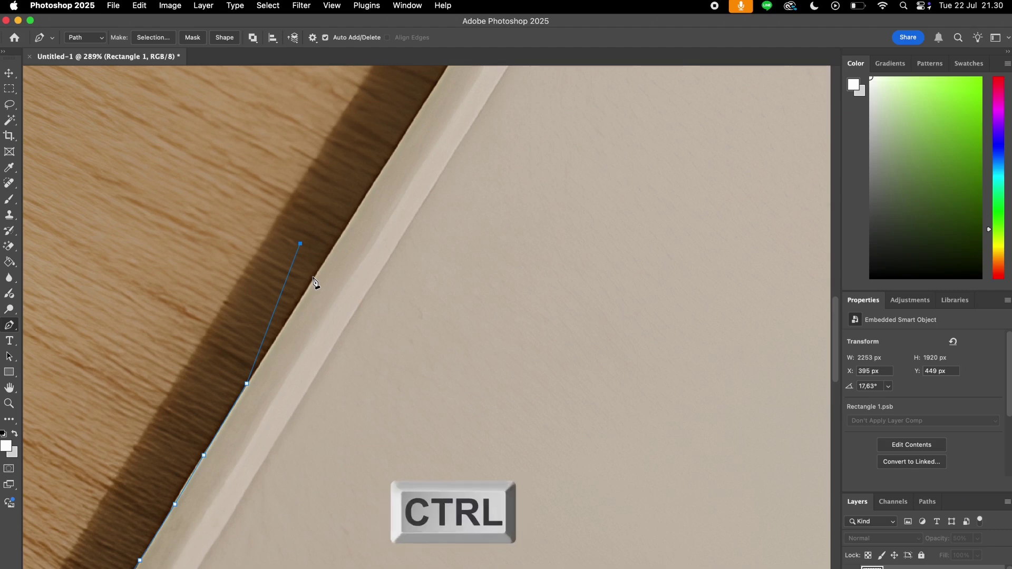
Undo the misplaced anchor and make a selection from the path with 0 px feather.
key(ctrl+z)
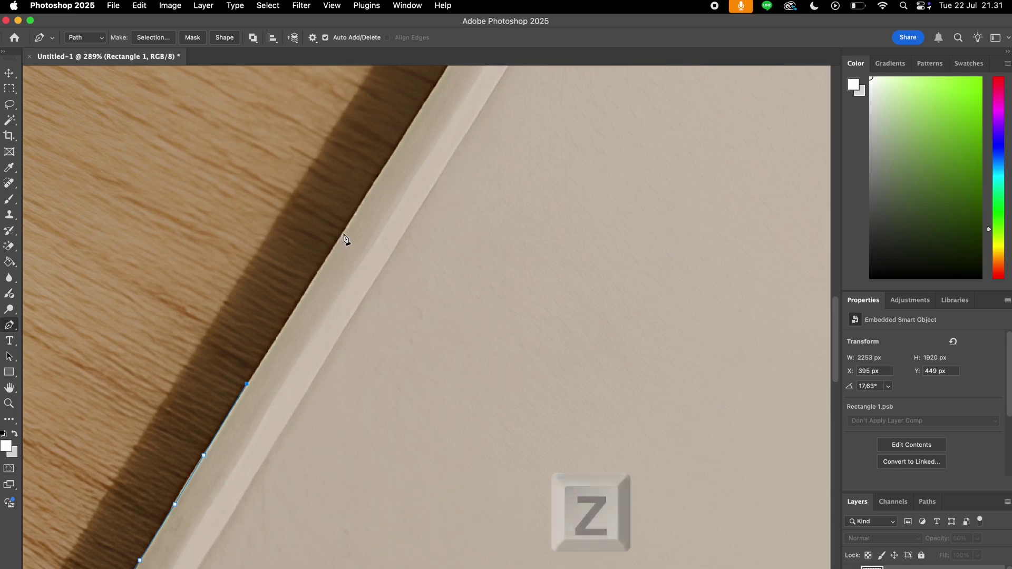
scroll(351, 227, up, 5)
scroll(413, 267, up, 3)
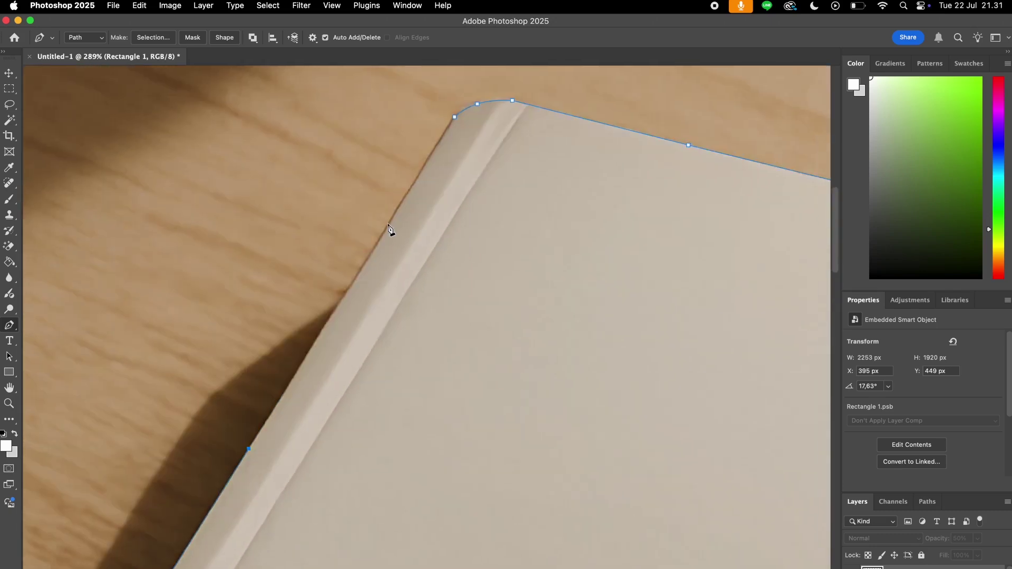
scroll(446, 136, up, 3)
scroll(445, 136, right, 1)
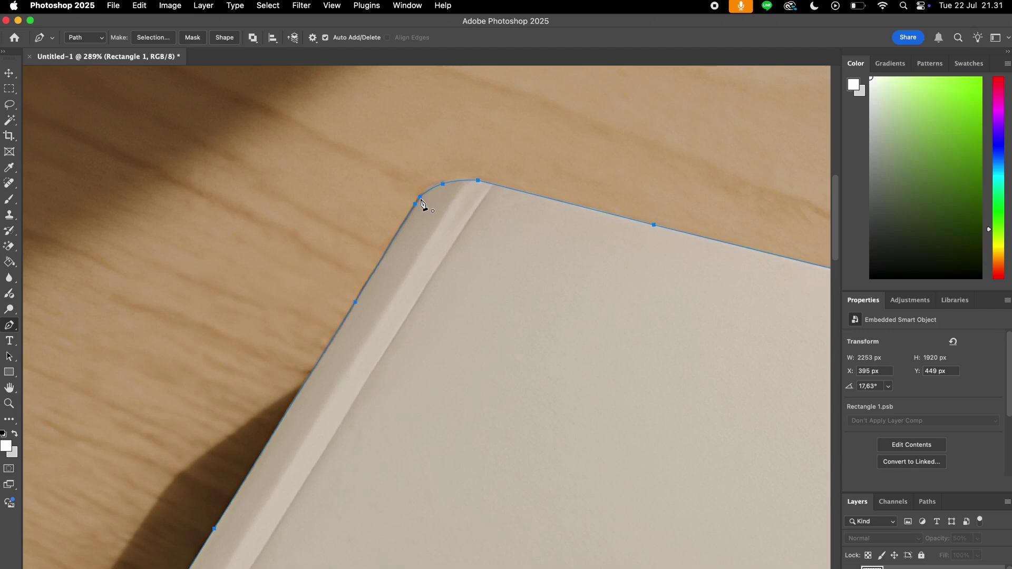
click(153, 38)
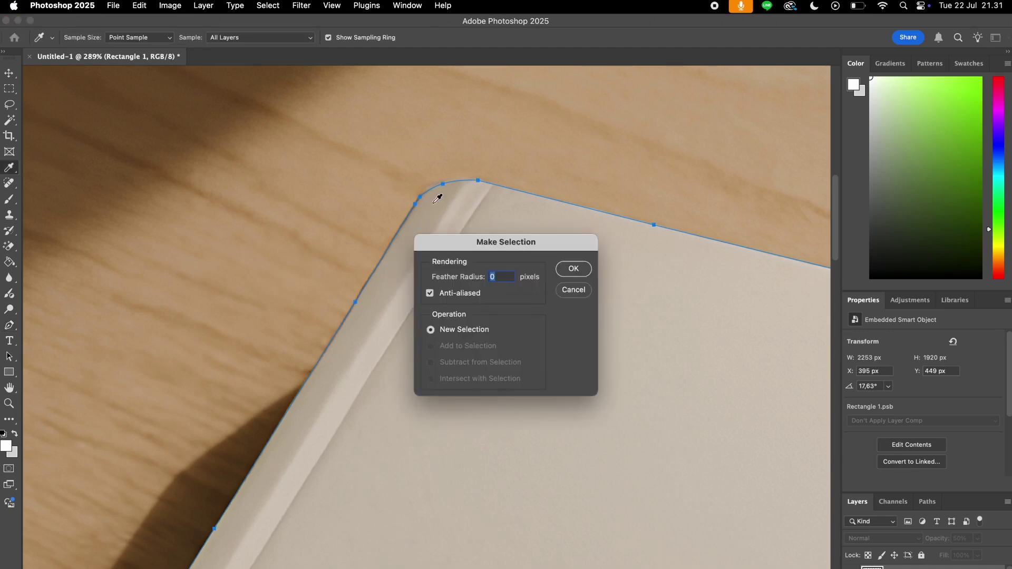
click(572, 269)
scroll(659, 348, down, 2)
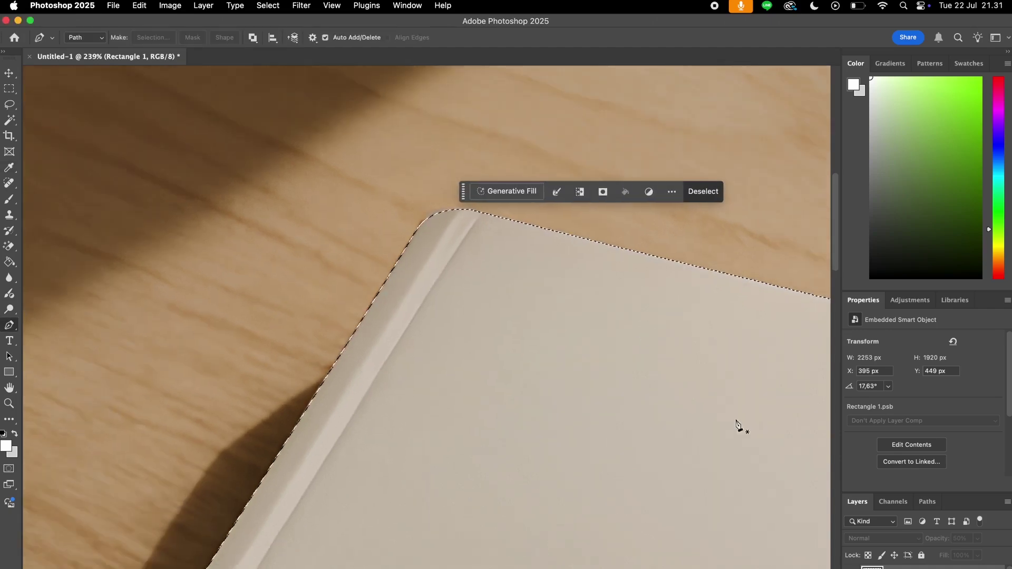
Make the white Rectangle 1 layer visible and mask it to the book selection.
scroll(550, 348, right, 3)
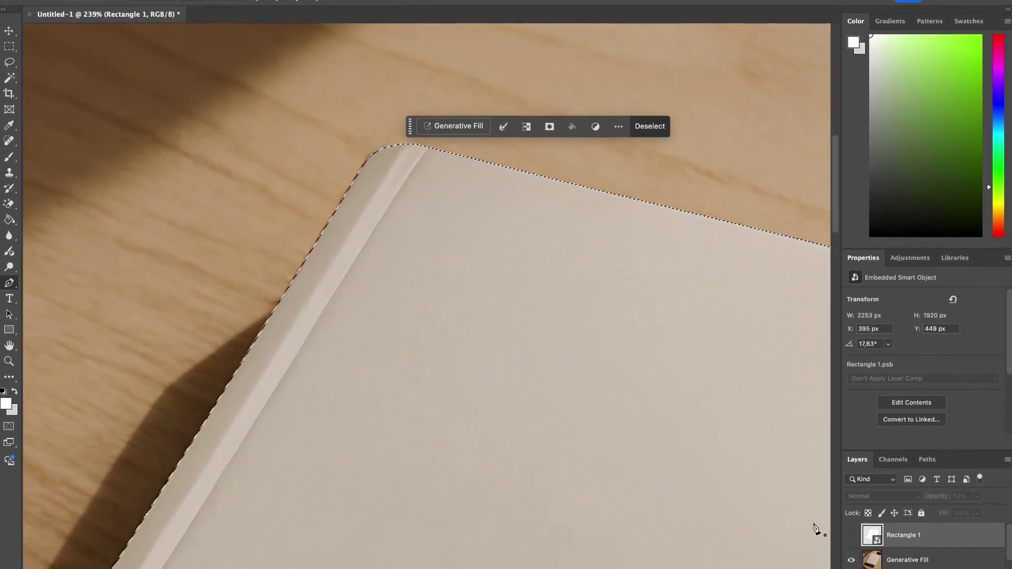
click(852, 515)
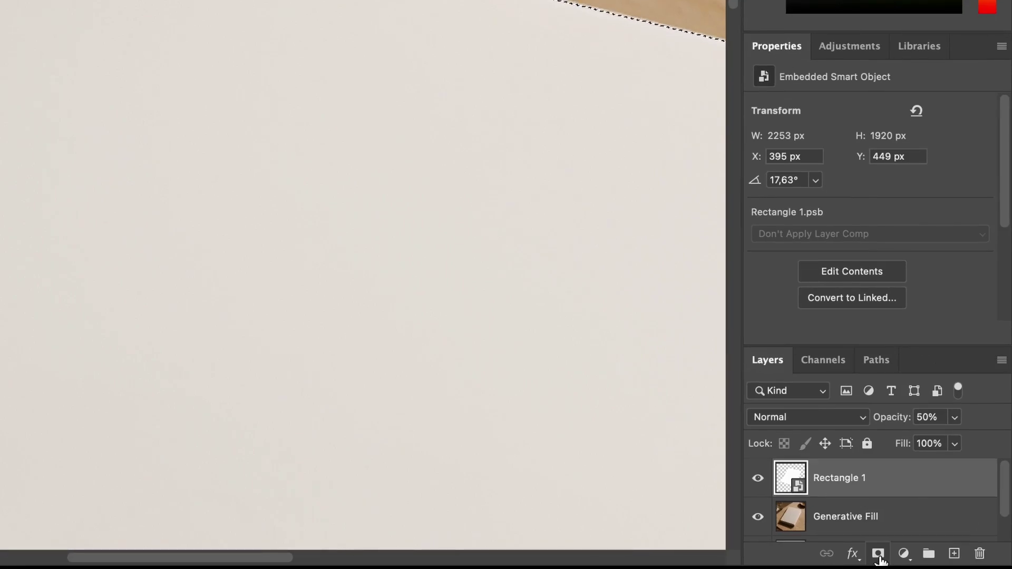
click(877, 553)
scroll(389, 194, up, 3)
scroll(389, 193, down, 5)
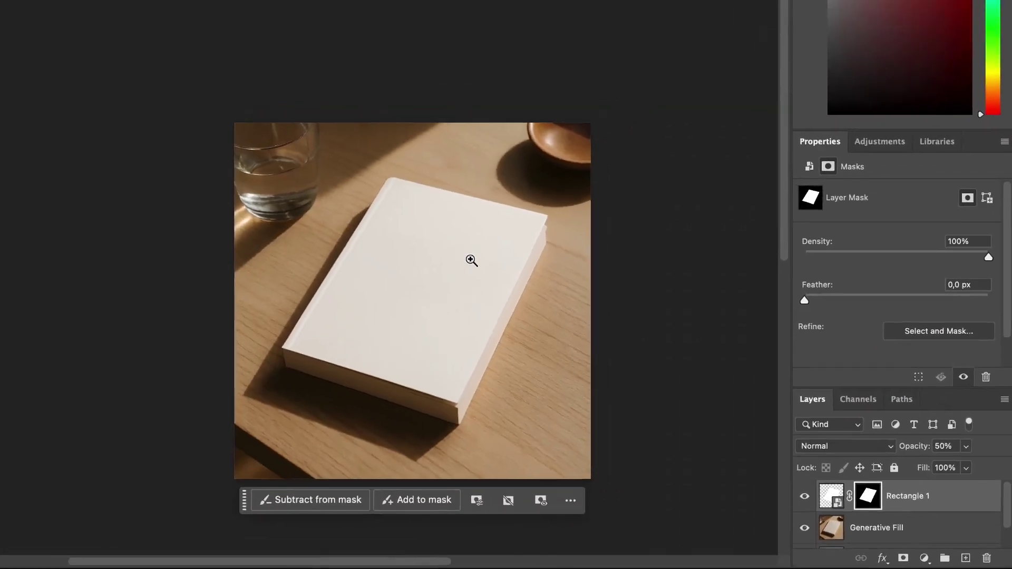
scroll(445, 78, up, 6)
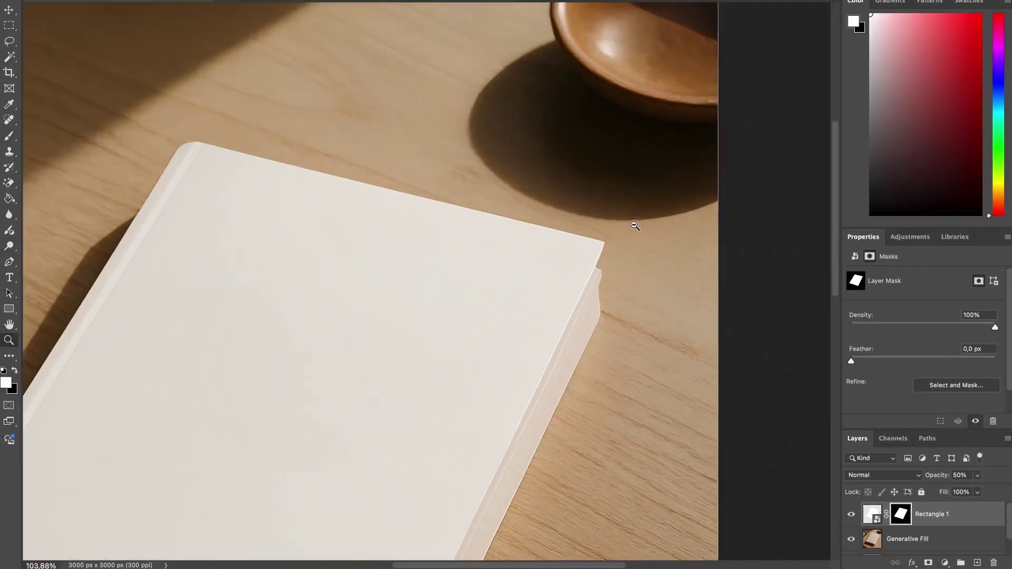
scroll(634, 225, up, 2)
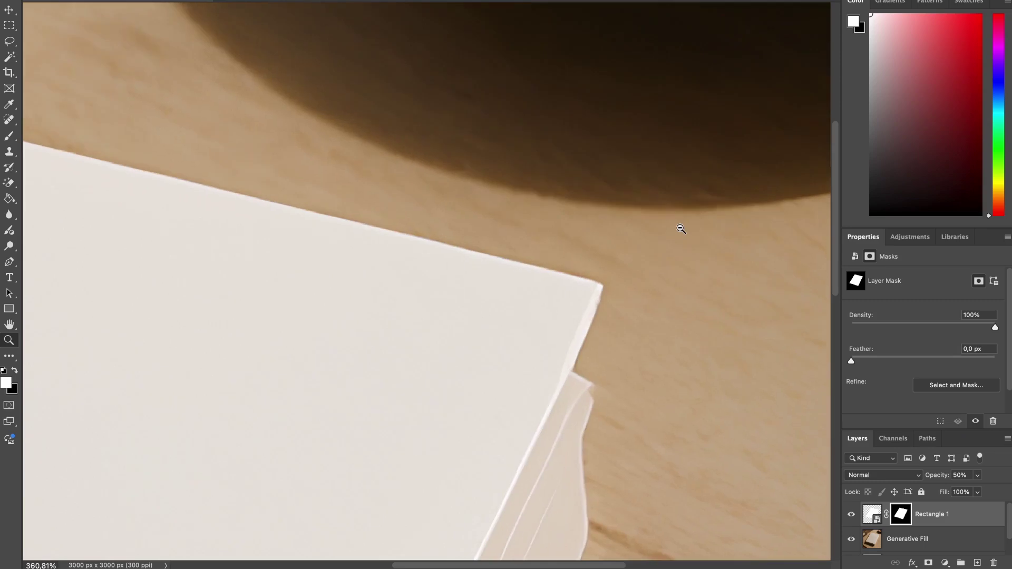
scroll(628, 237, down, 3)
scroll(628, 235, up, 3)
scroll(630, 238, down, 2)
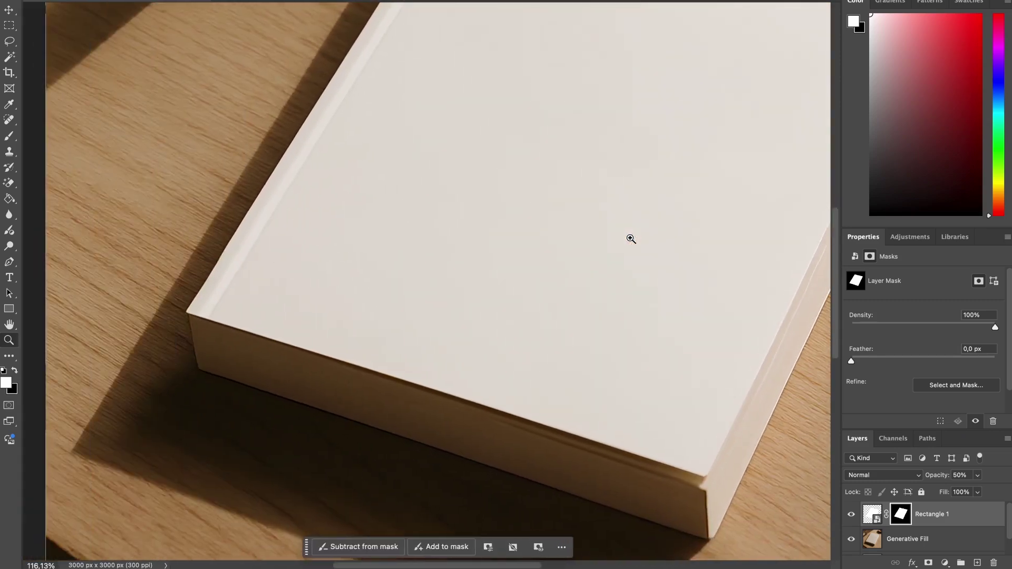
scroll(449, 232, down, 2)
scroll(450, 232, up, 4)
scroll(458, 223, down, 2)
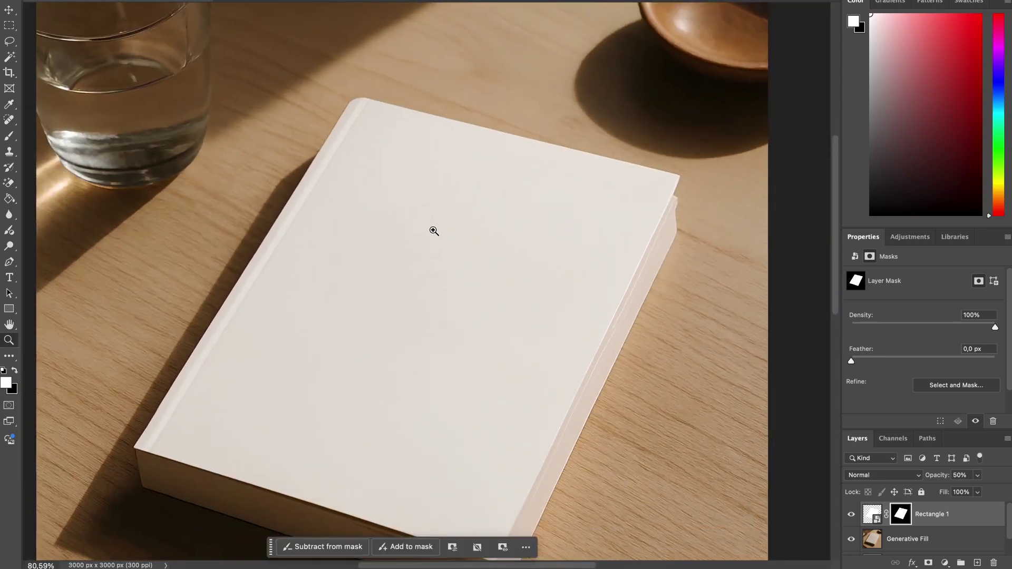
double_click(938, 516)
text(@design)
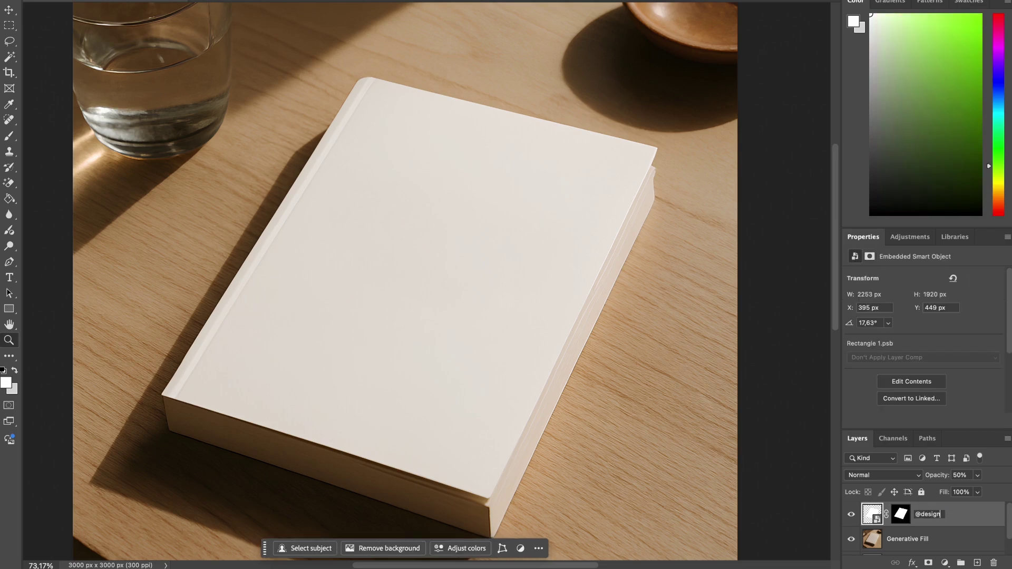
key(Return)
scroll(666, 388, down, 2)
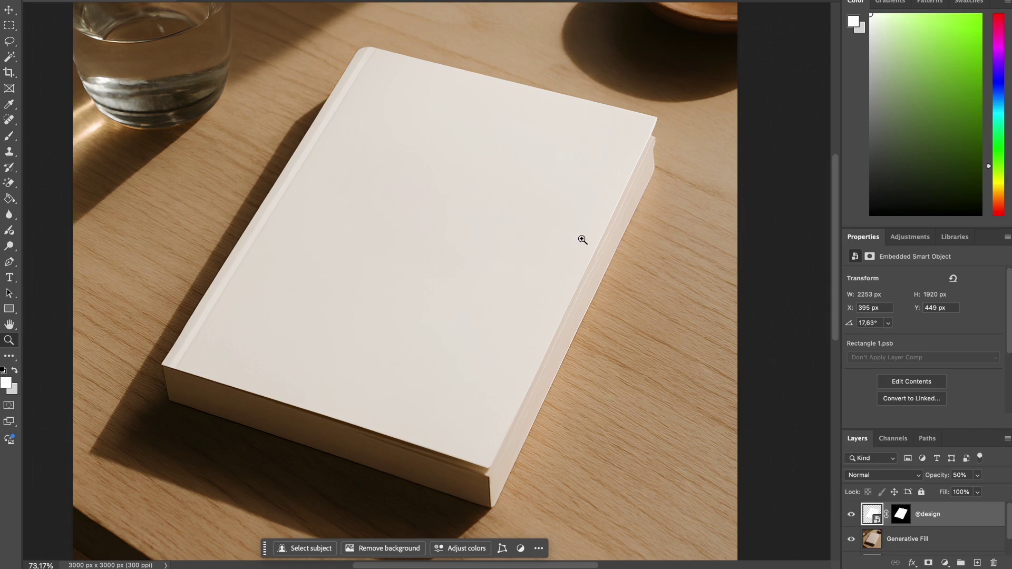
drag(583, 240, 553, 237)
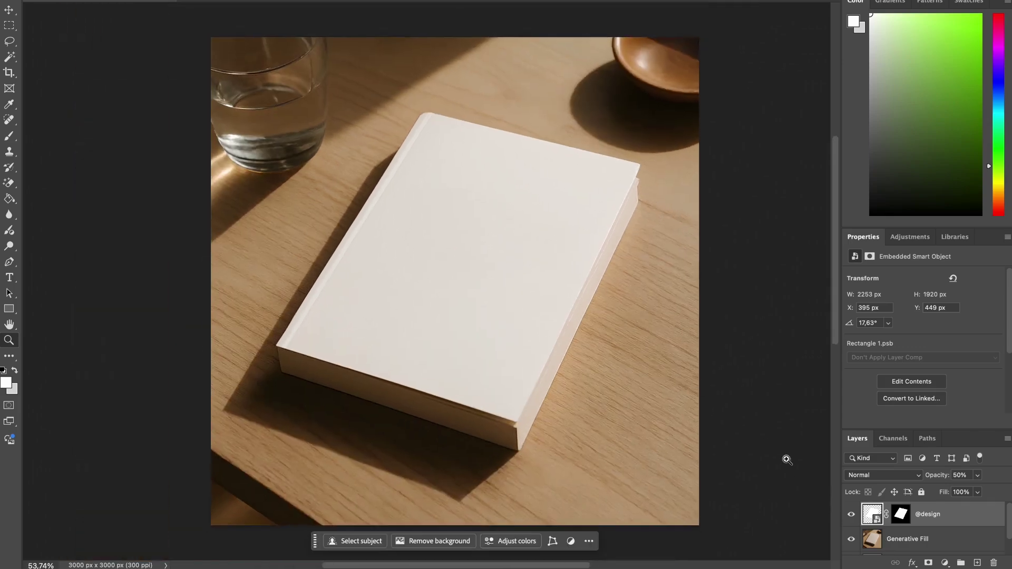
double_click(871, 514)
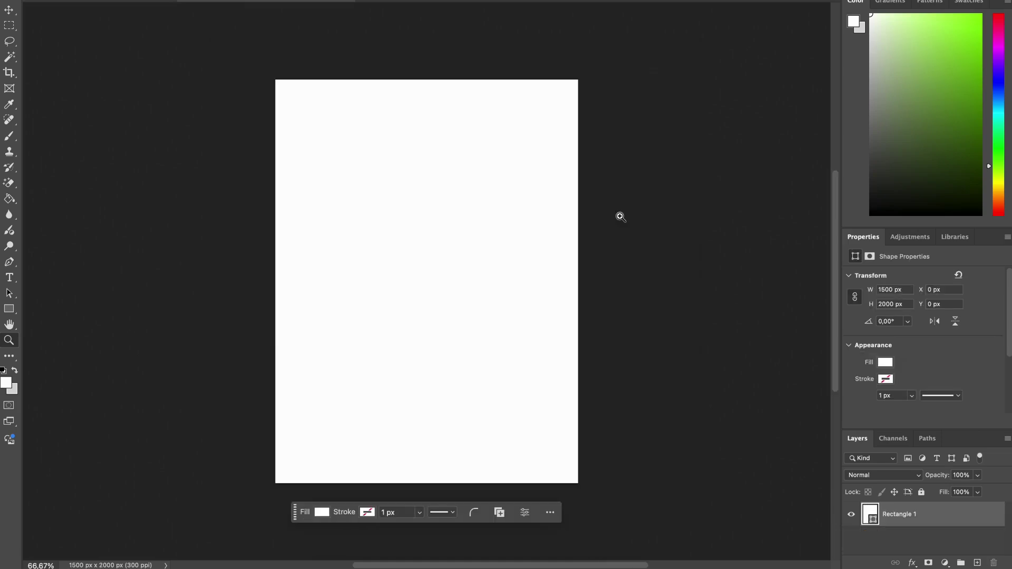
drag(487, 272, 511, 292)
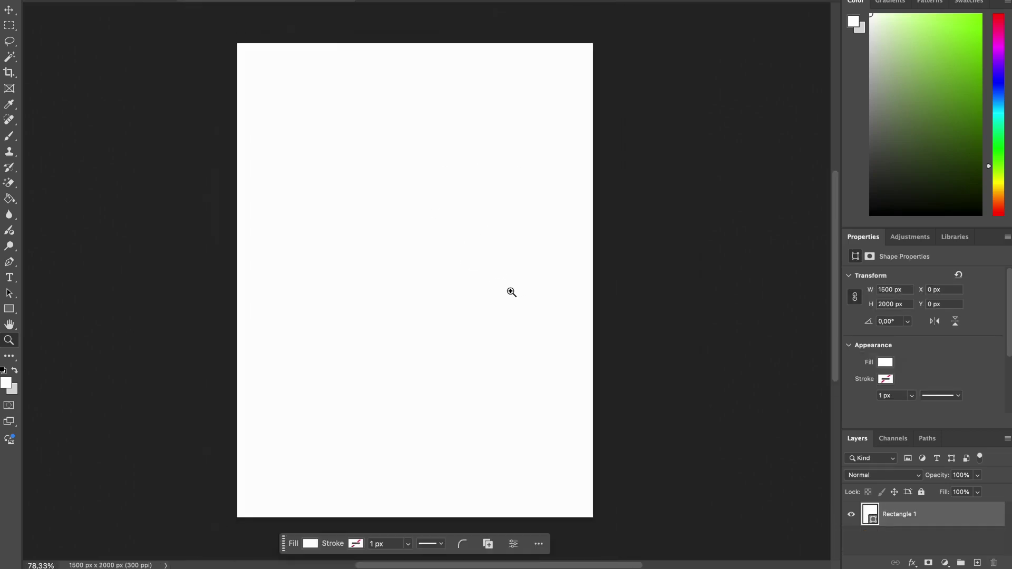
Open the design folder in a file browser and select design 1, 2 and 3.
mouse_move(252, 567)
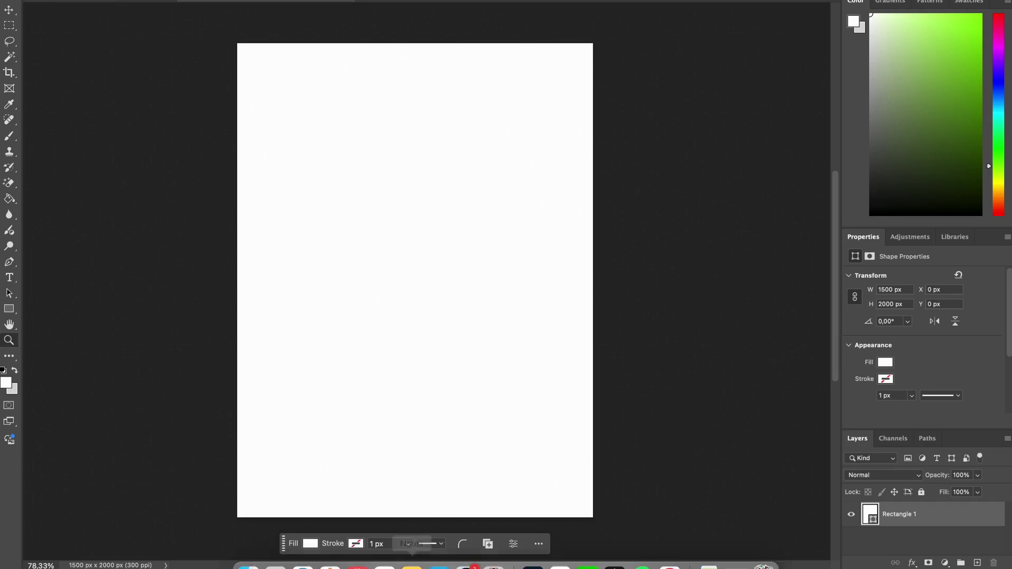
click(247, 554)
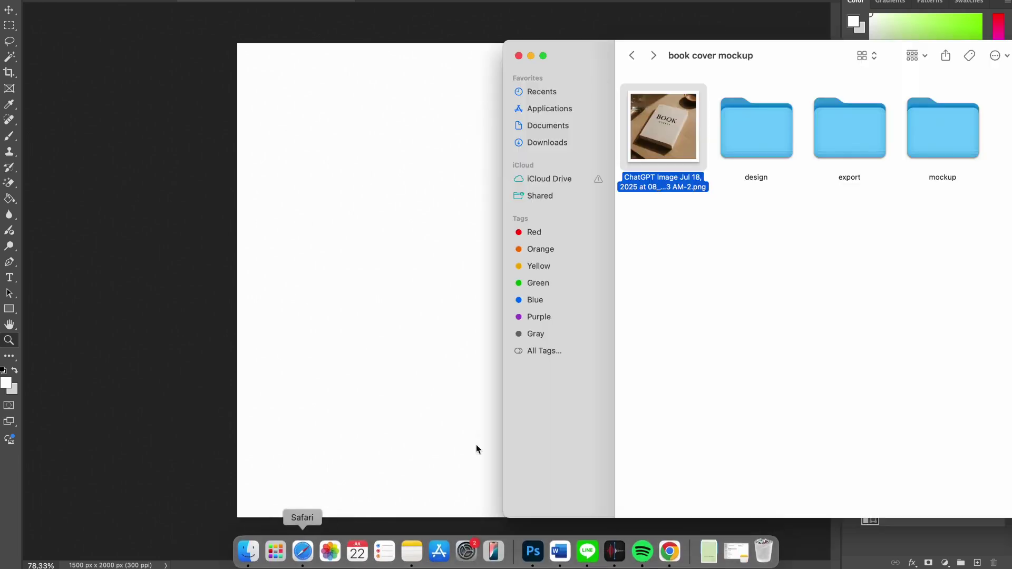
drag(780, 50, 857, 46)
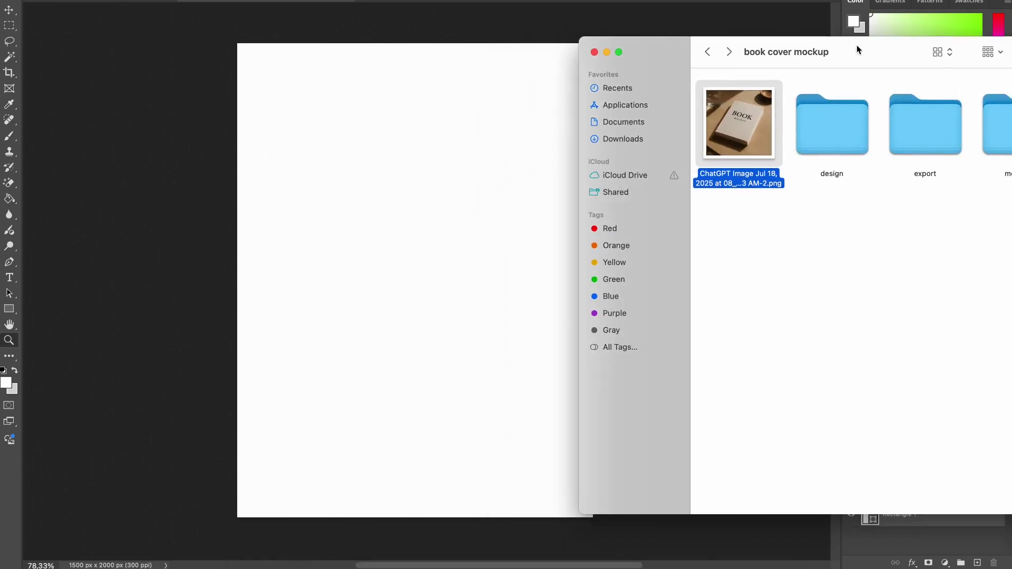
double_click(843, 119)
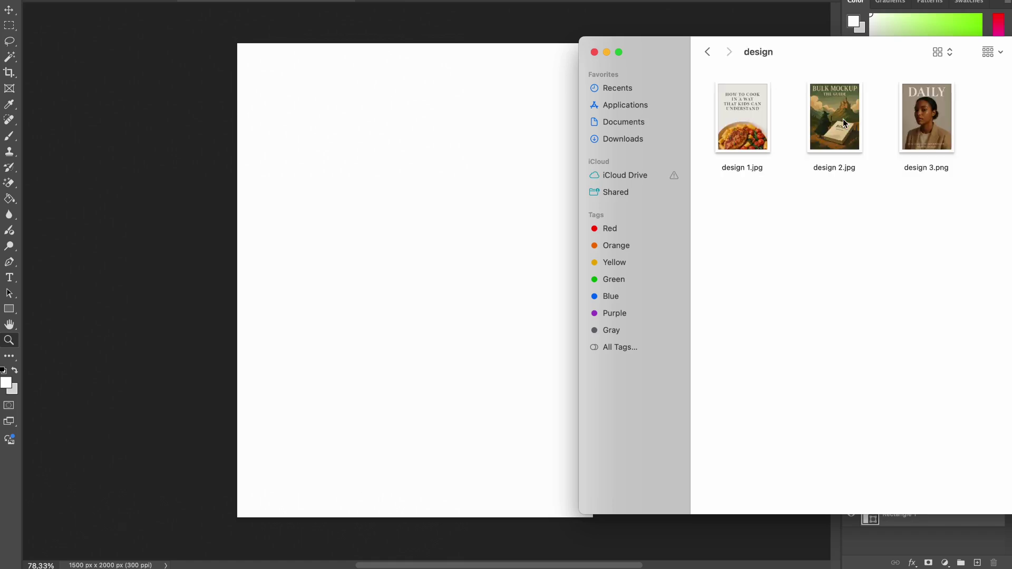
drag(741, 215, 961, 126)
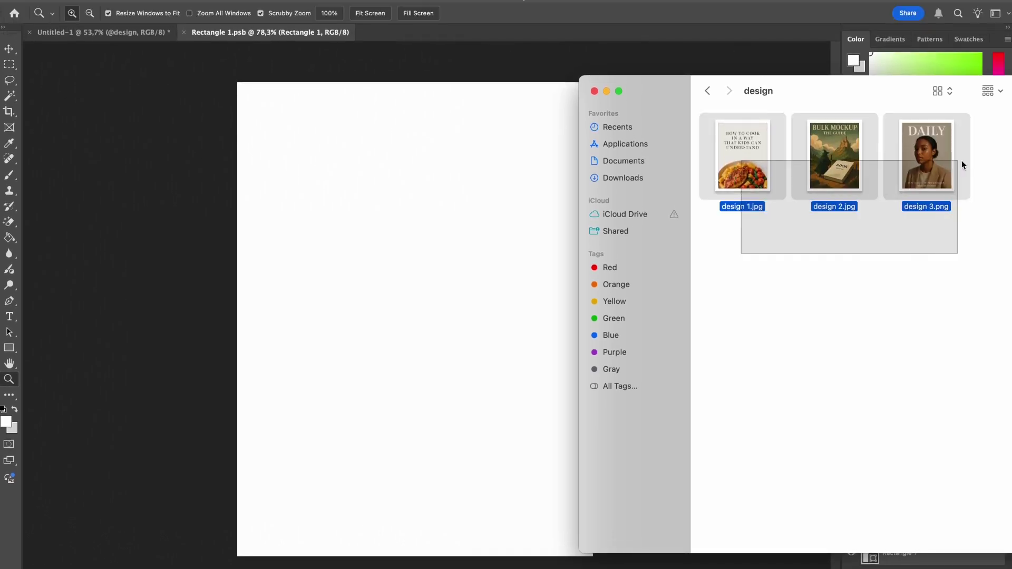
drag(961, 165, 961, 165)
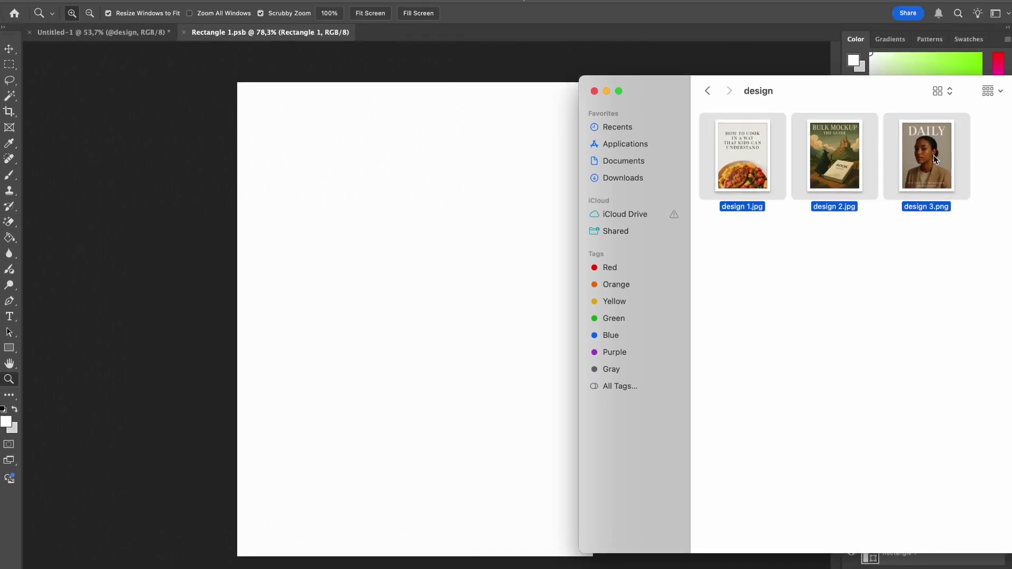
Place the three cover designs into Rectangle 1.psb, commit each, and save it.
drag(742, 158, 440, 278)
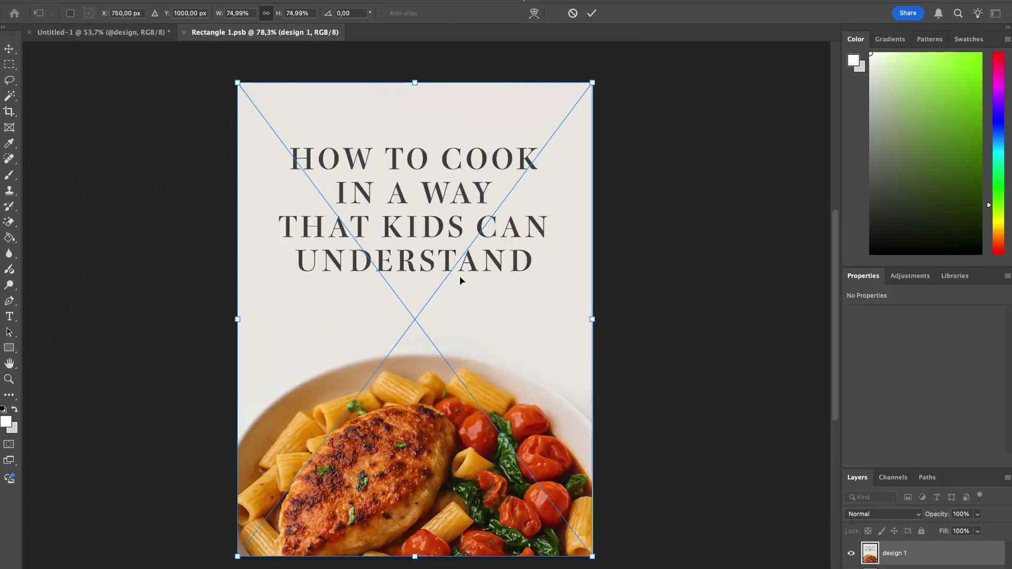
key(Return)
key(Return)
key(Return)
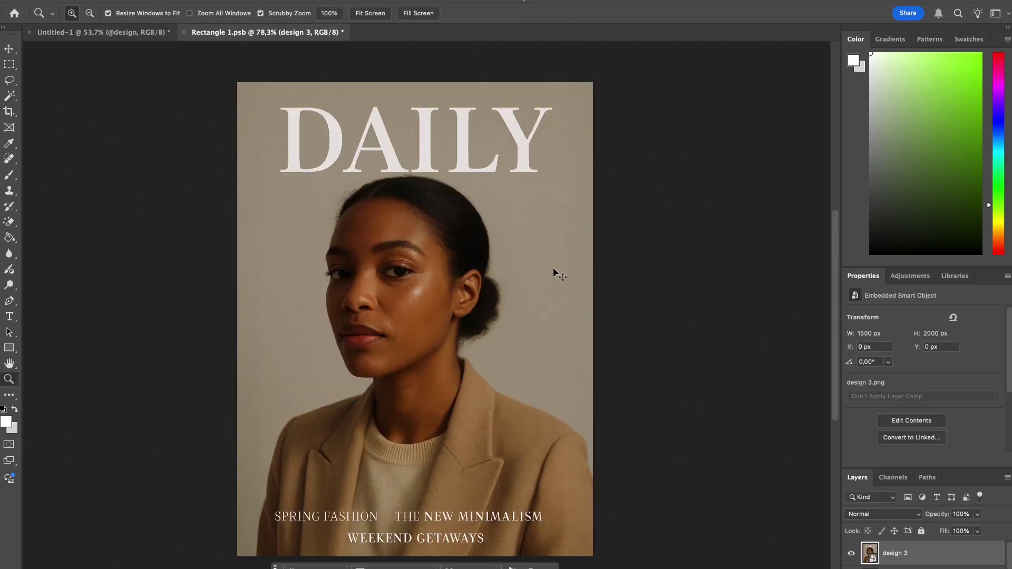
key(ctrl+s)
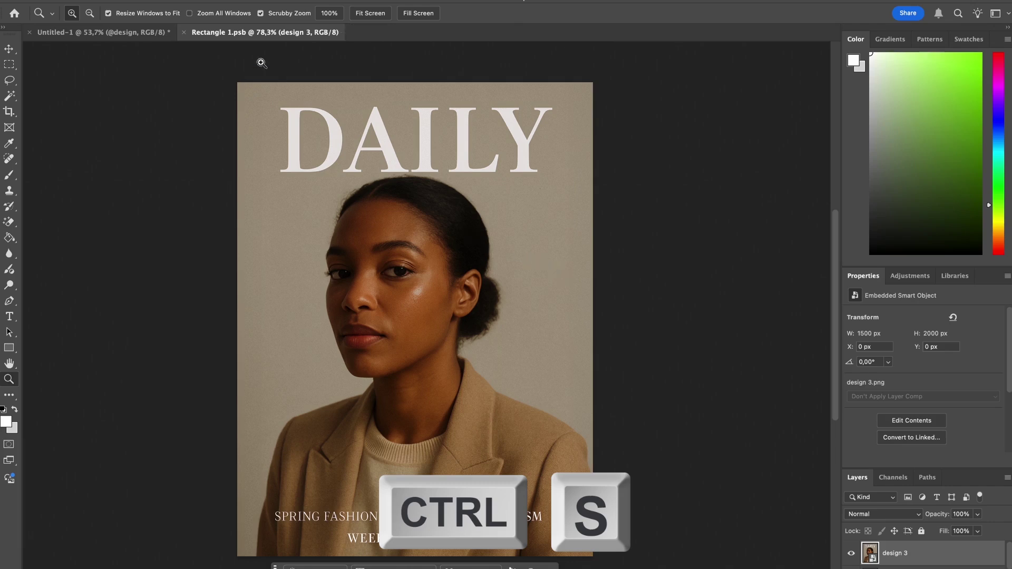
Close the Rectangle 1.psb tab to return to the book mockup.
click(113, 10)
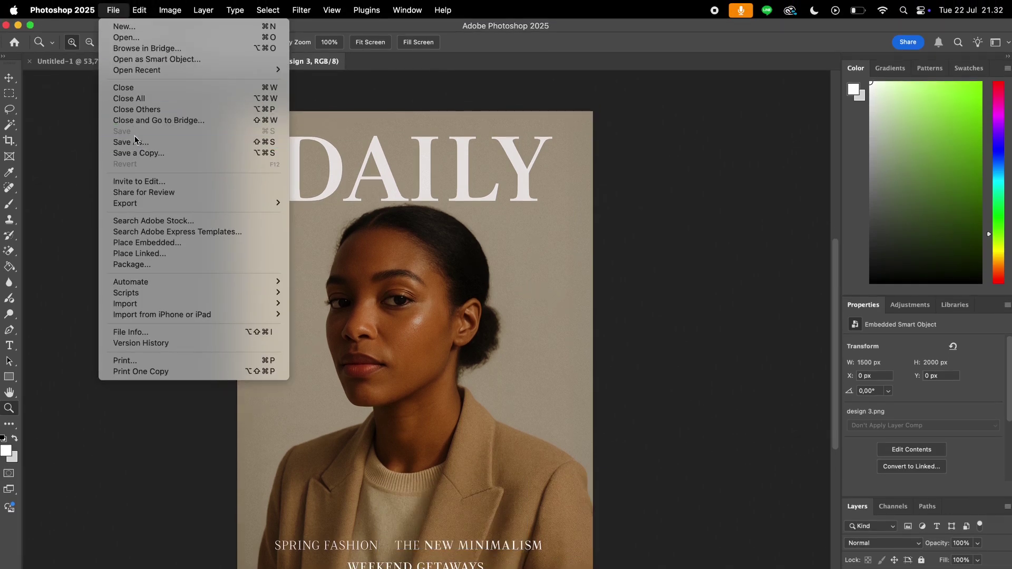
click(685, 245)
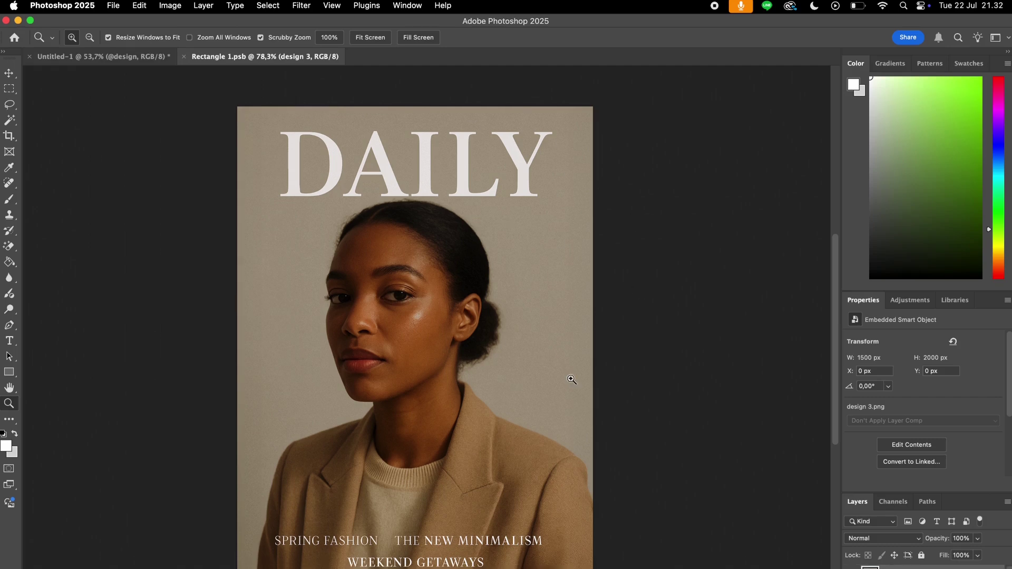
key(ctrl+w)
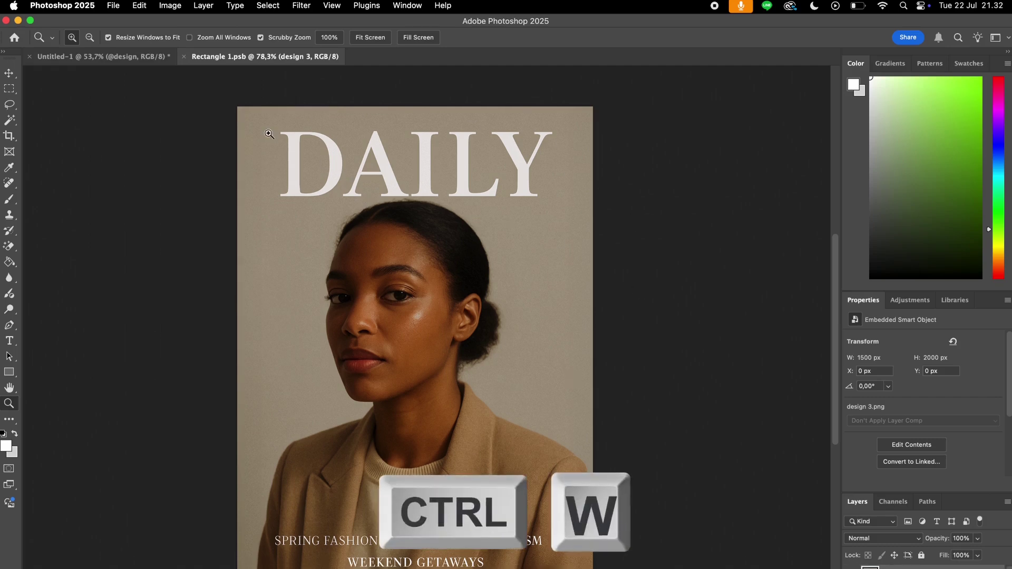
click(183, 57)
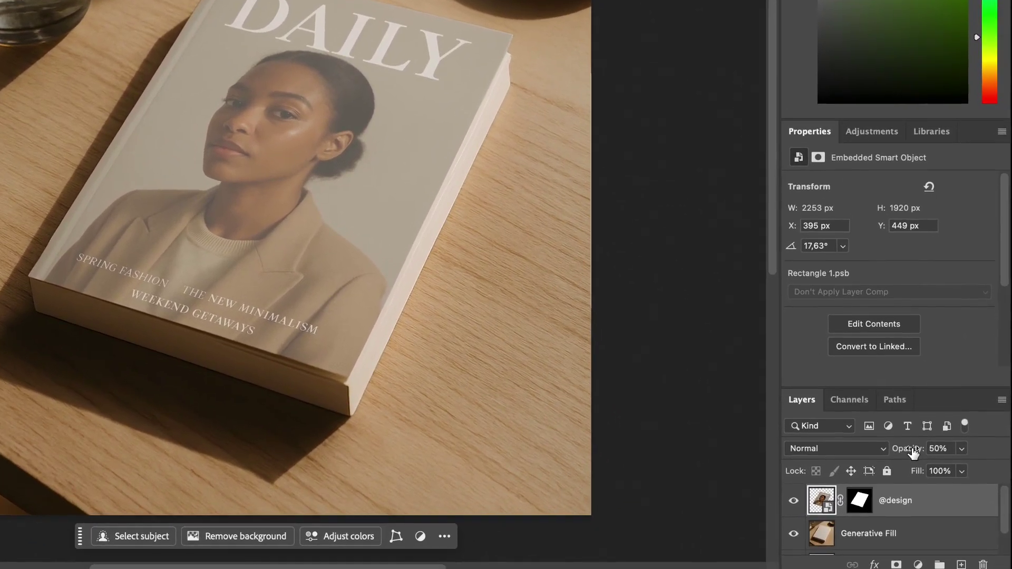
drag(913, 453, 919, 452)
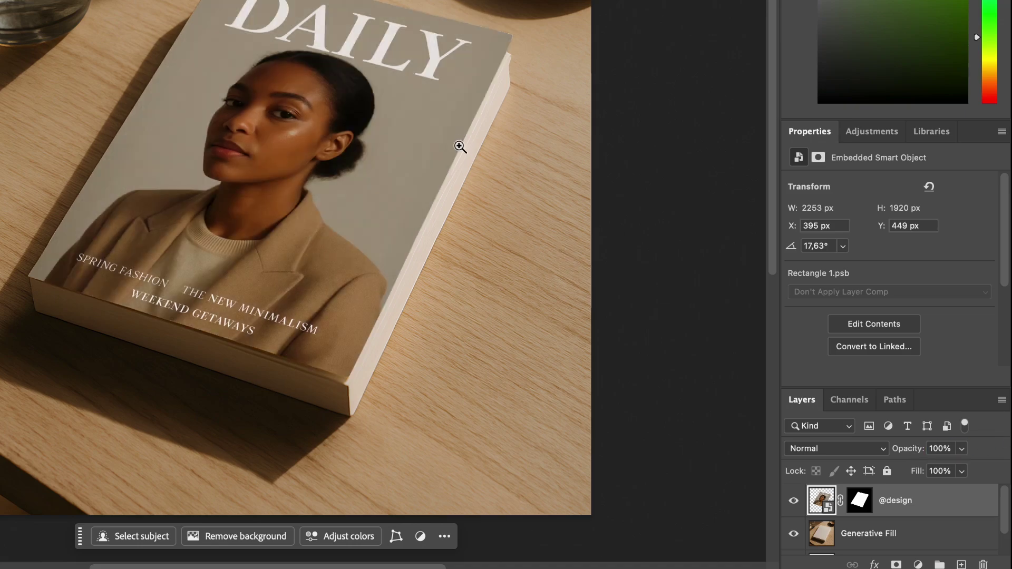
mouse_move(460, 147)
mouse_down()
mouse_move(422, 135)
mouse_move(458, 149)
mouse_up()
drag(194, 0, 277, 0)
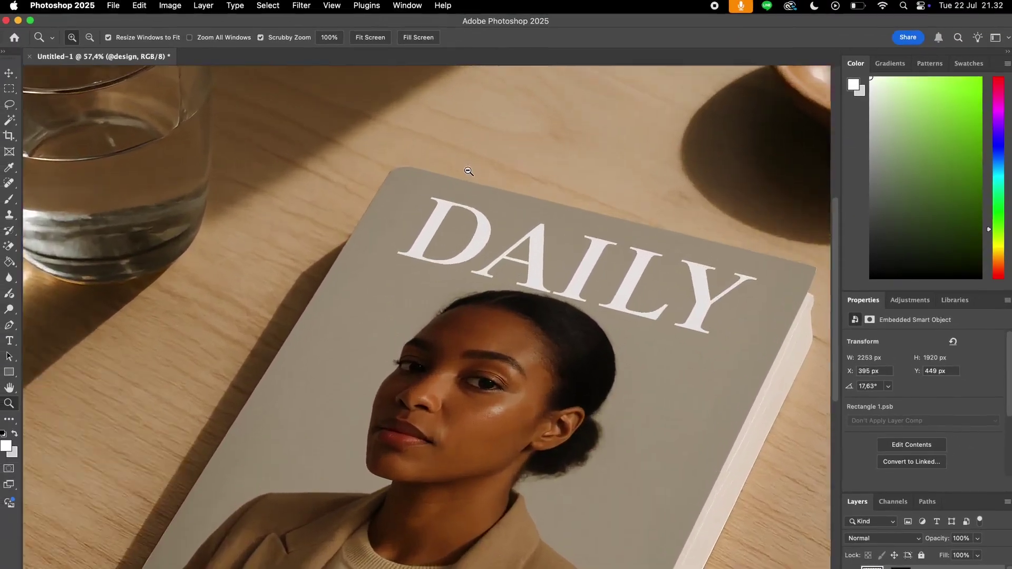
drag(468, 171, 442, 177)
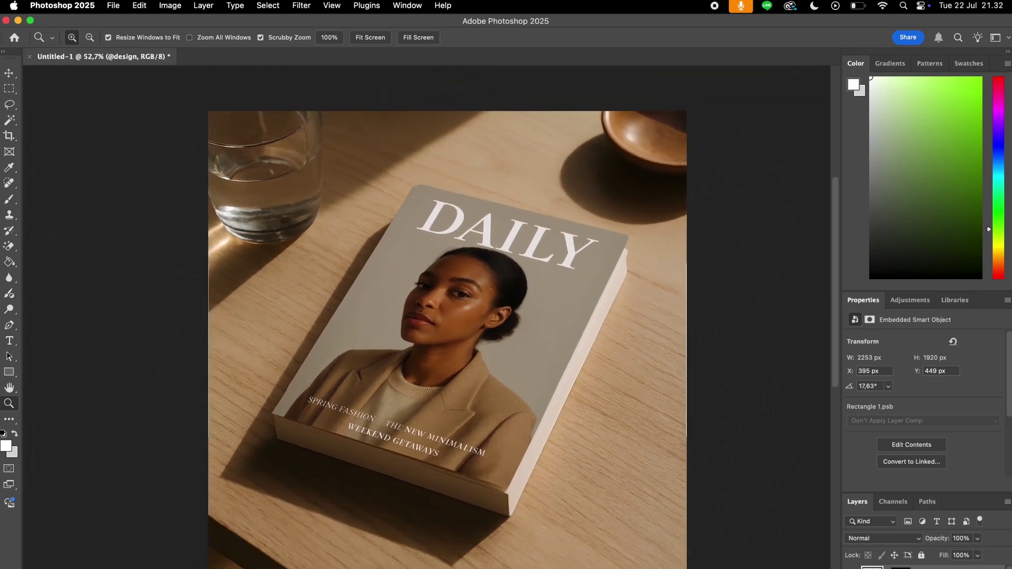
Switch the cover smart object to design 2 (BULK MOCKUP), save and close it, then inspect.
click(911, 444)
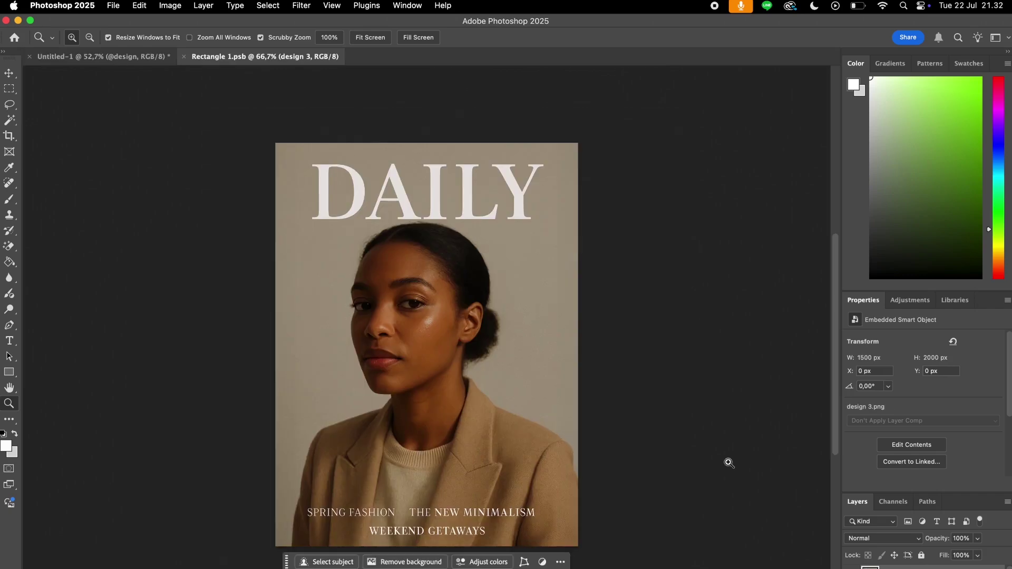
drag(514, 317, 578, 375)
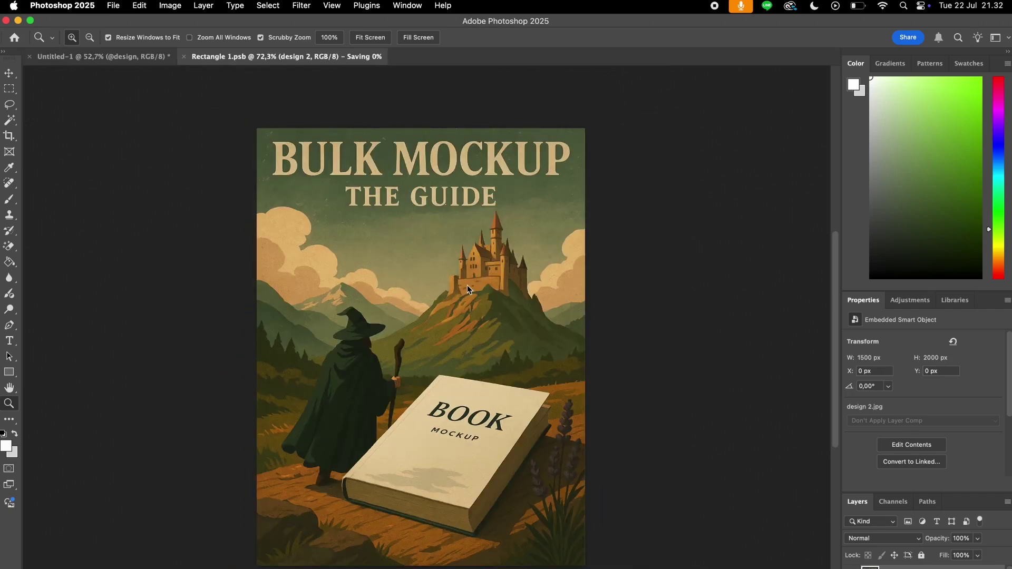
key(super+w)
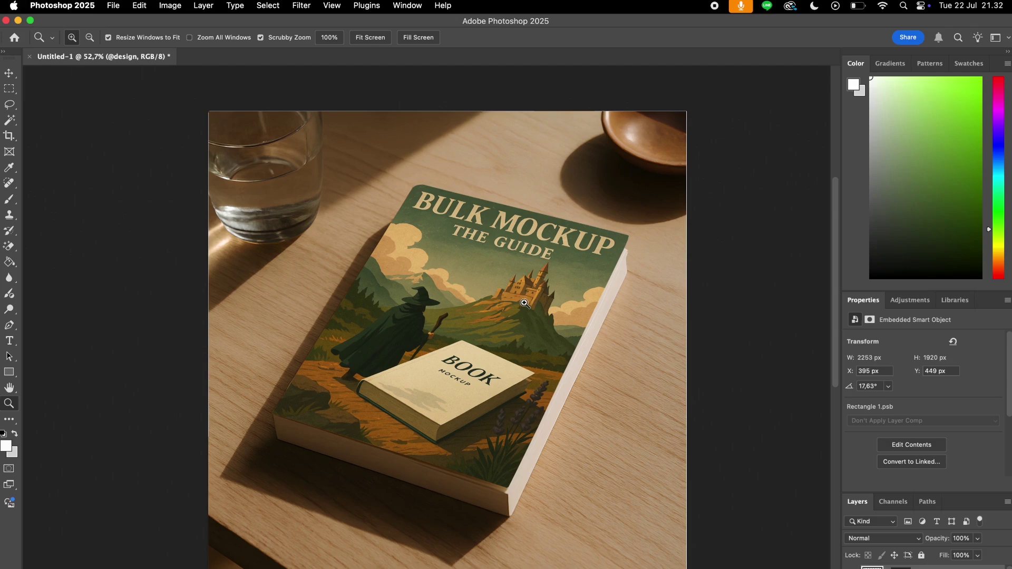
mouse_move(447, 232)
mouse_down()
mouse_move(506, 234)
mouse_move(432, 239)
mouse_move(454, 243)
mouse_up()
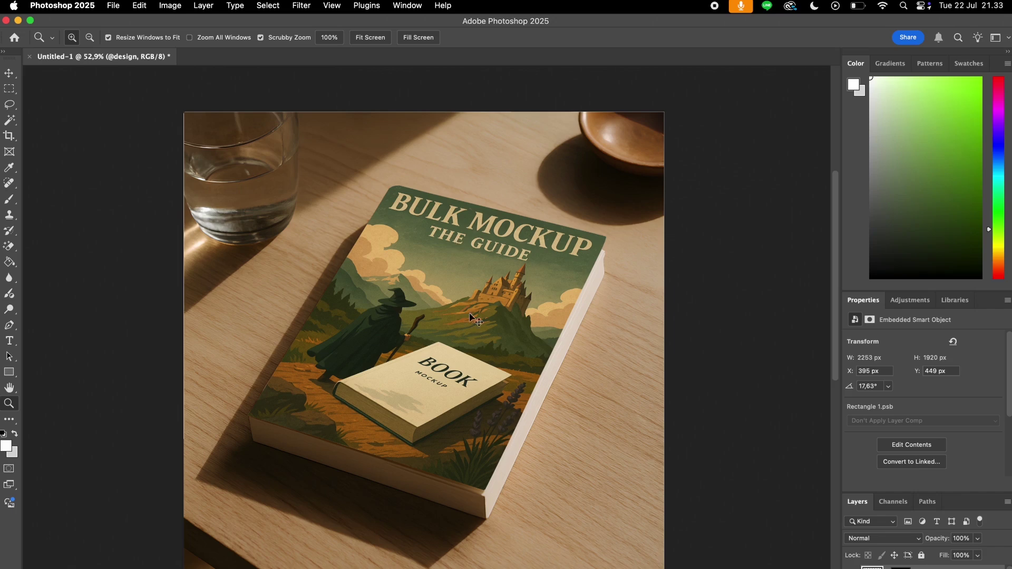
Save a copy of the book mockup under the name 'mockup'.
key(super+s)
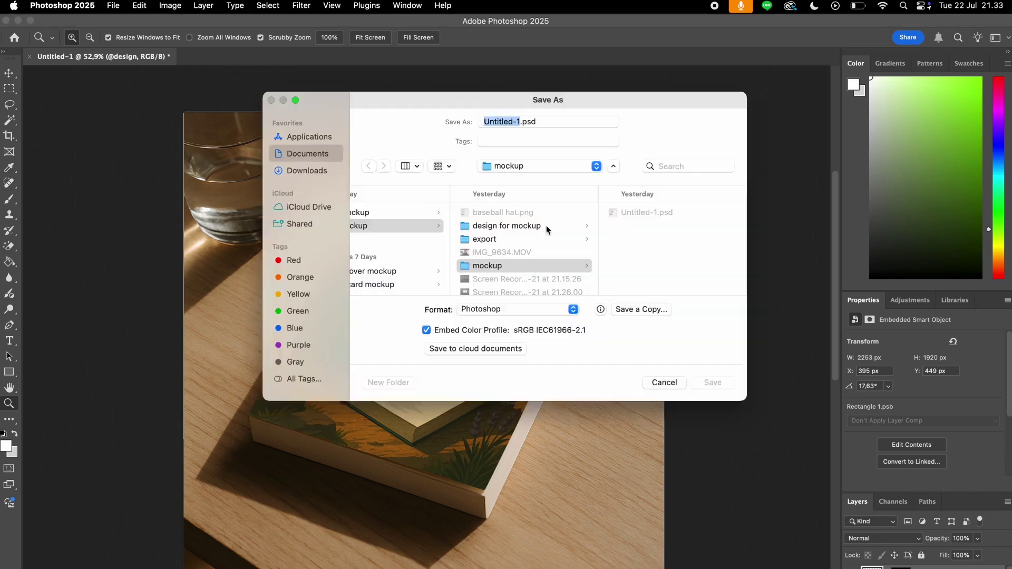
text(mockup)
key(Return)
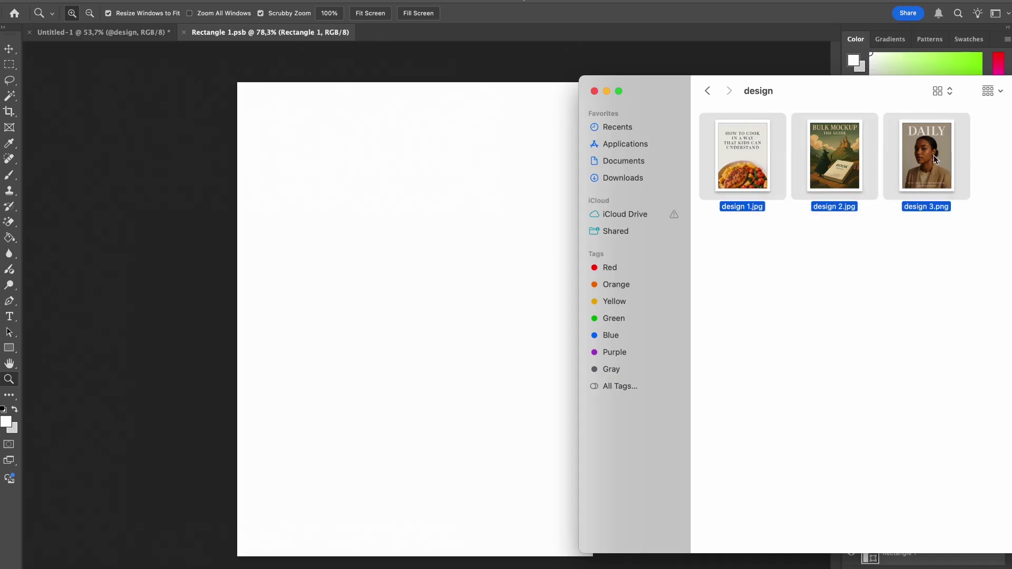
Run START GENERATING in the Bulk Mockup panel and maximize the EXPORTS folder window.
drag(934, 160, 440, 279)
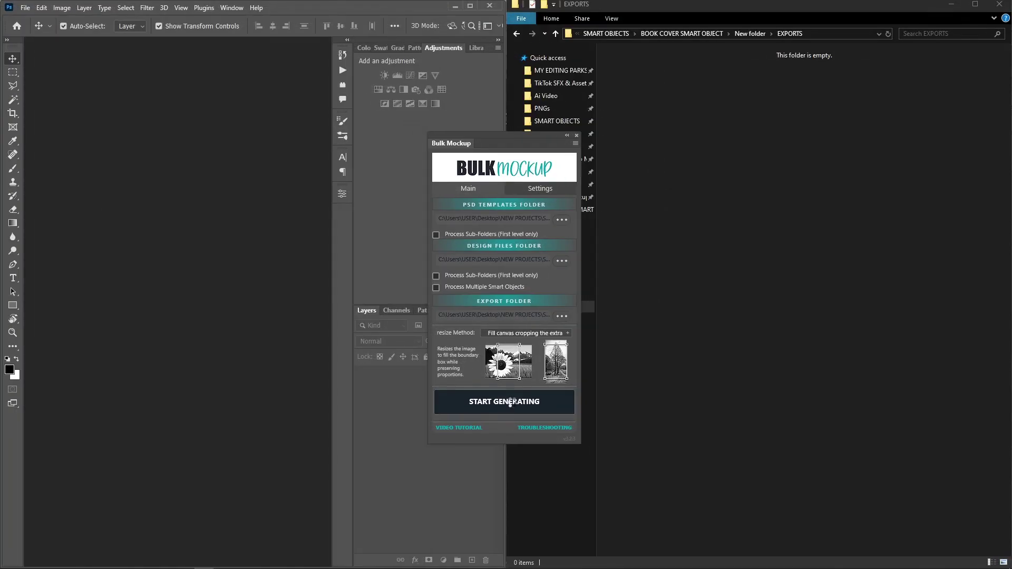
click(510, 402)
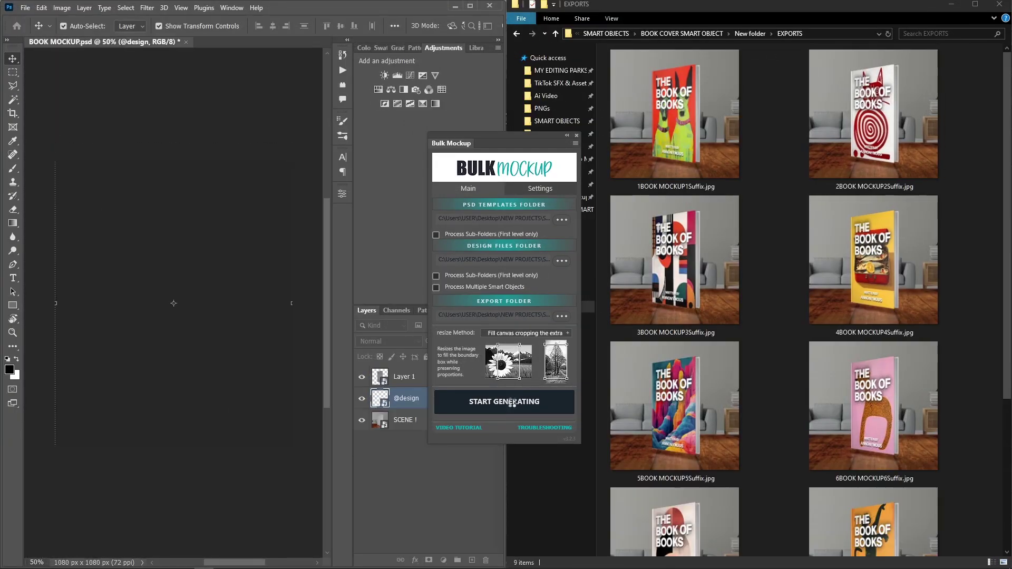
click(974, 4)
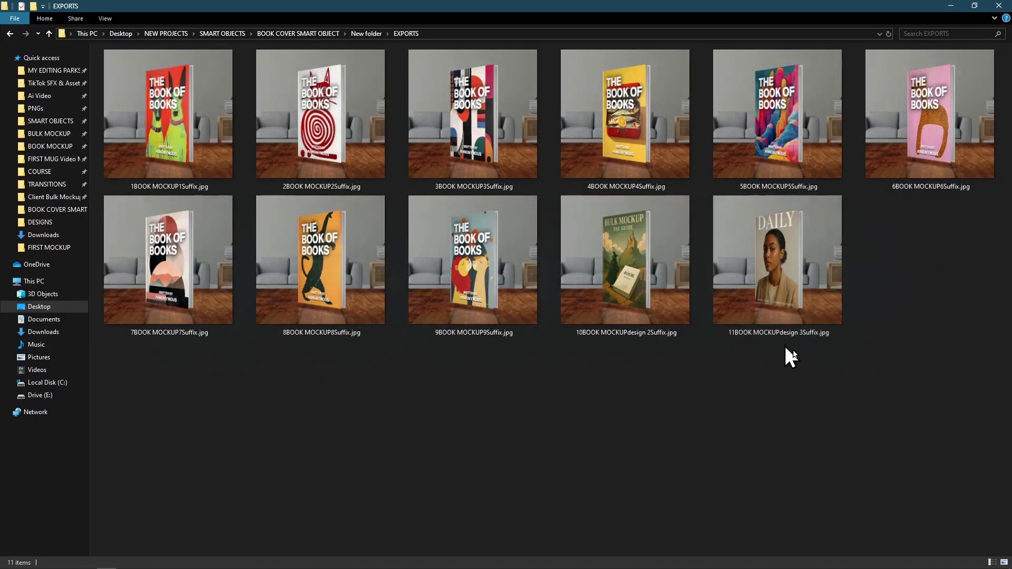